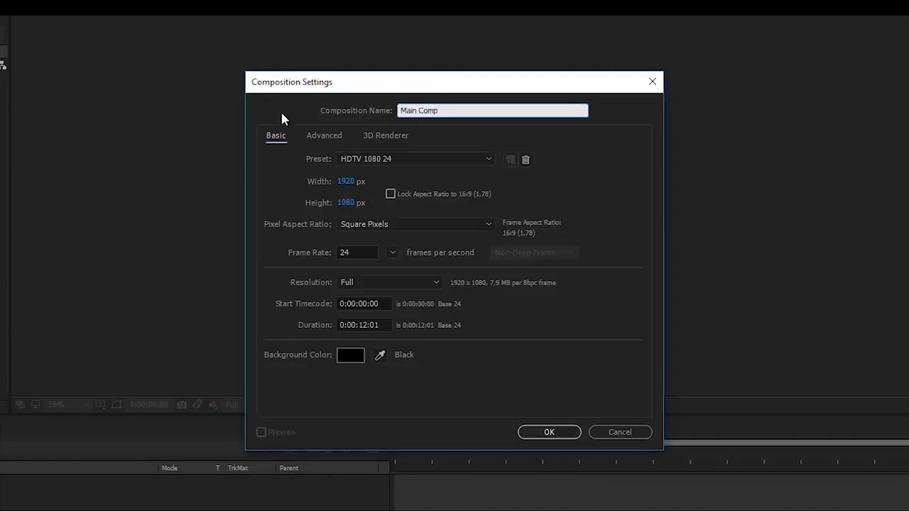
# Create a composition named Main Comp with a 10-second duration and a frame rate of 30 fps
pyautogui.write('omp')
pyautogui.click(368, 324)
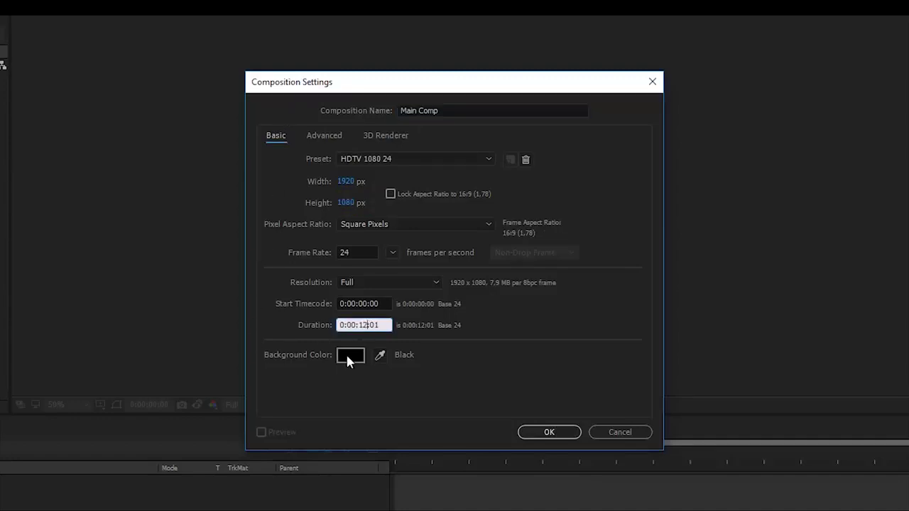
pyautogui.write('10:00')
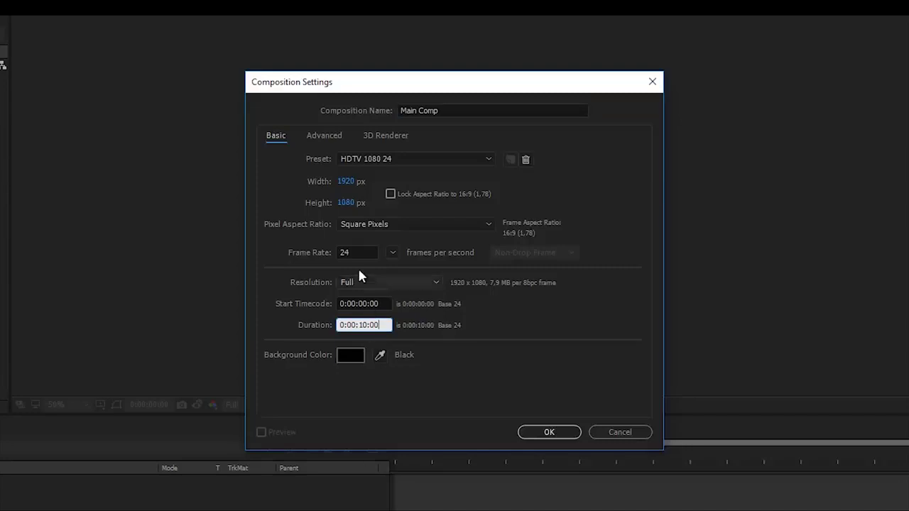
pyautogui.click(355, 254)
pyautogui.write('30')
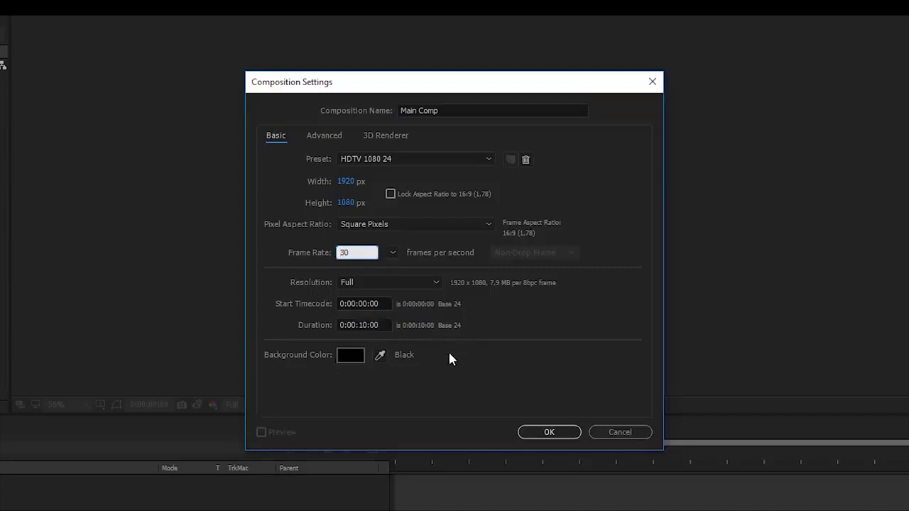
pyautogui.click(441, 378)
pyautogui.click(547, 431)
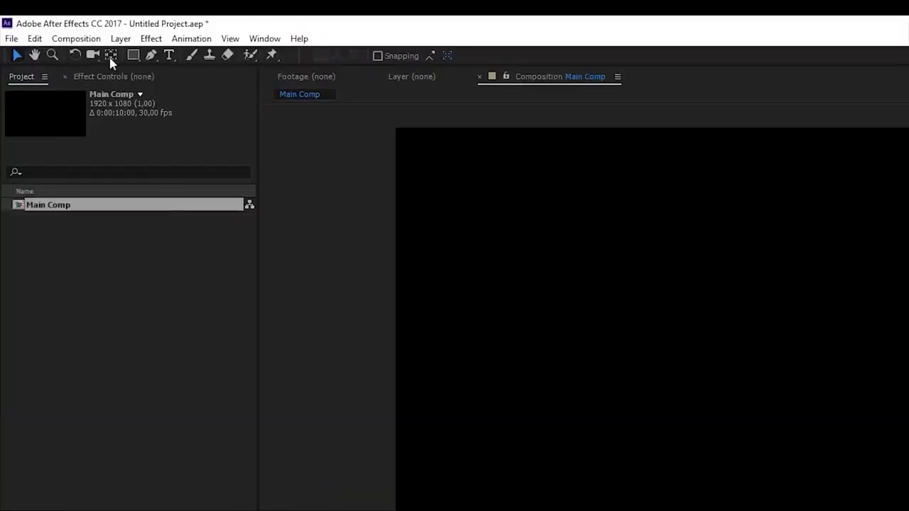
# Create a second composition named Sun with a height of 1920 px to make it square
pyautogui.click(84, 40)
pyautogui.click(92, 57)
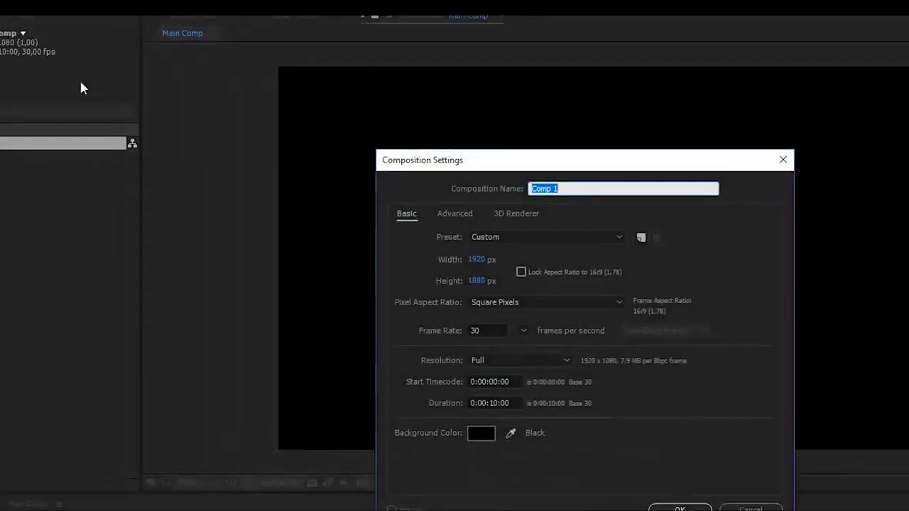
pyautogui.click(323, 201)
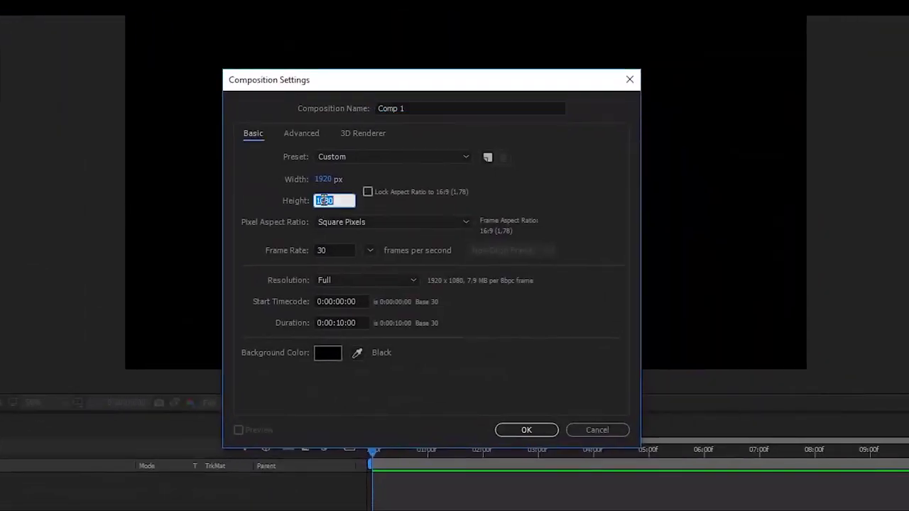
pyautogui.write('1920')
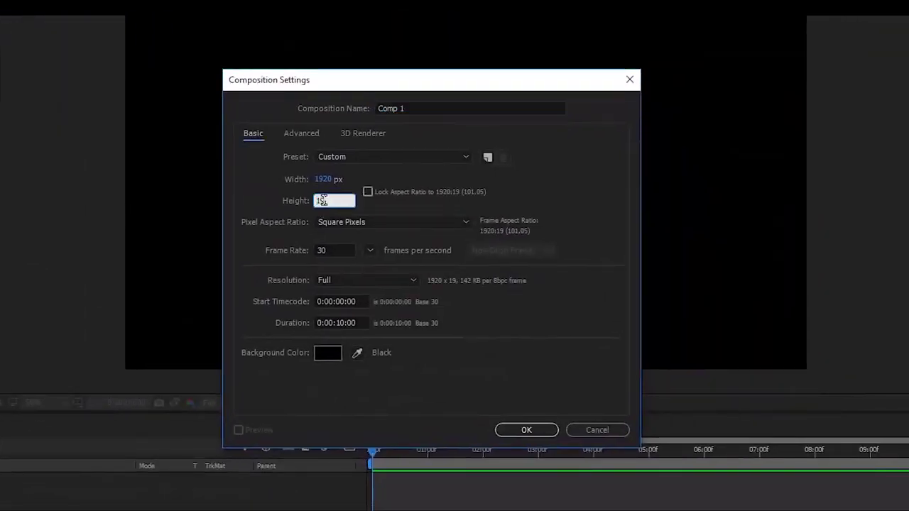
pyautogui.click(424, 109)
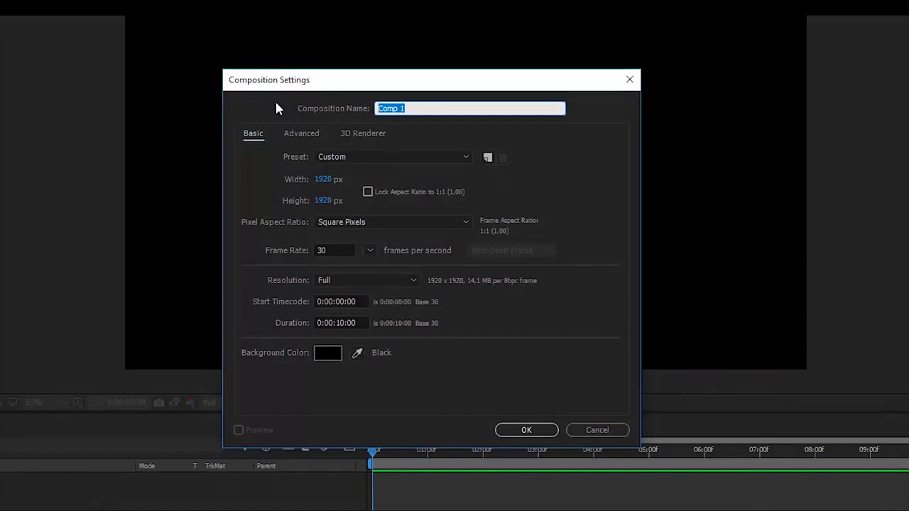
pyautogui.write('Solar')
pyautogui.press('BackSpace')
pyautogui.press('BackSpace')
pyautogui.press('BackSpace')
pyautogui.press('BackSpace')
pyautogui.write('un')
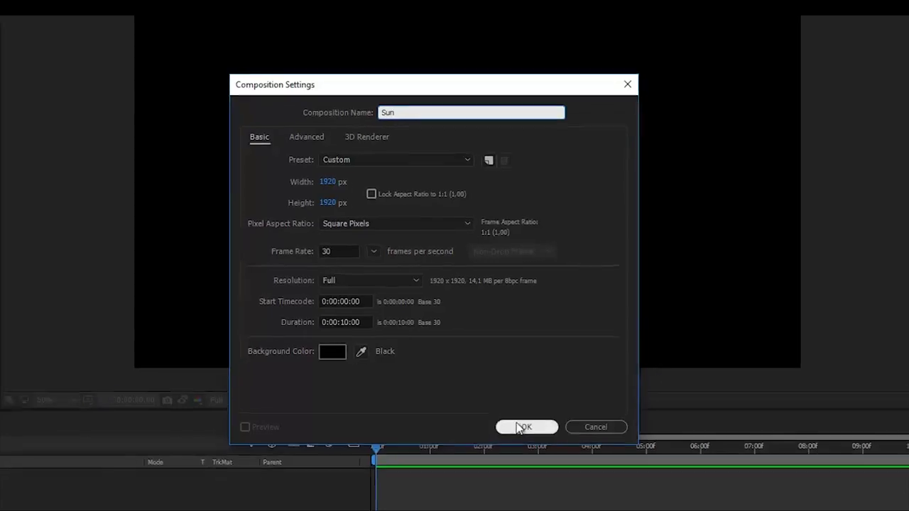
pyautogui.click(522, 430)
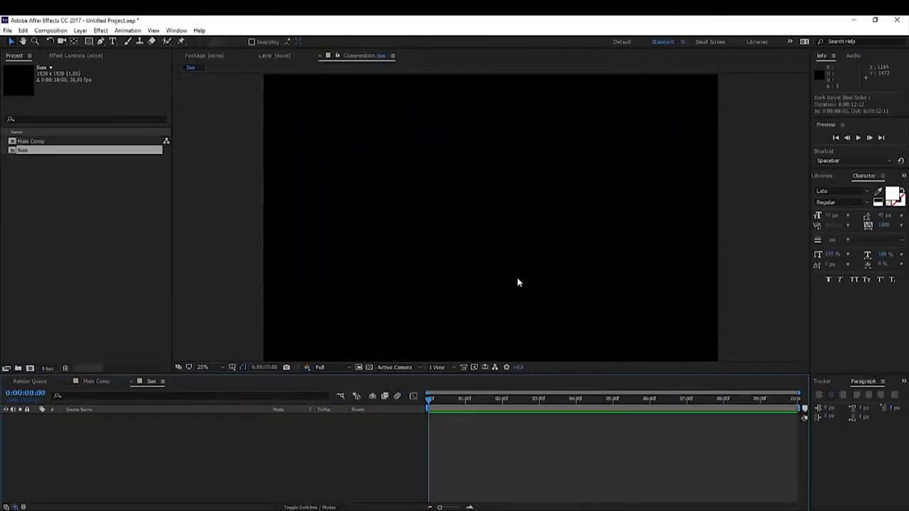
# Add a white solid layer named Sun 01 to the Sun composition
pyautogui.scroll(-1, 522, 280)
pyautogui.click(80, 31)
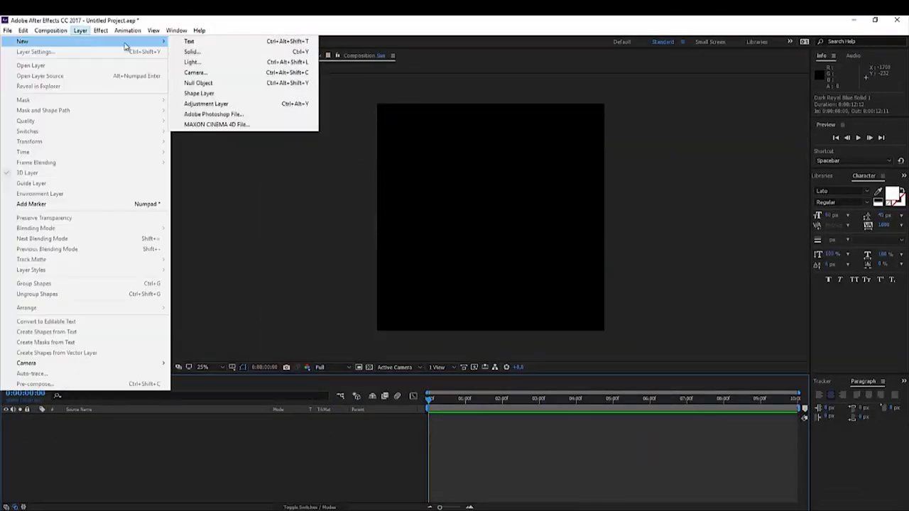
pyautogui.moveTo(29, 41)
pyautogui.click(198, 59)
pyautogui.click(304, 276)
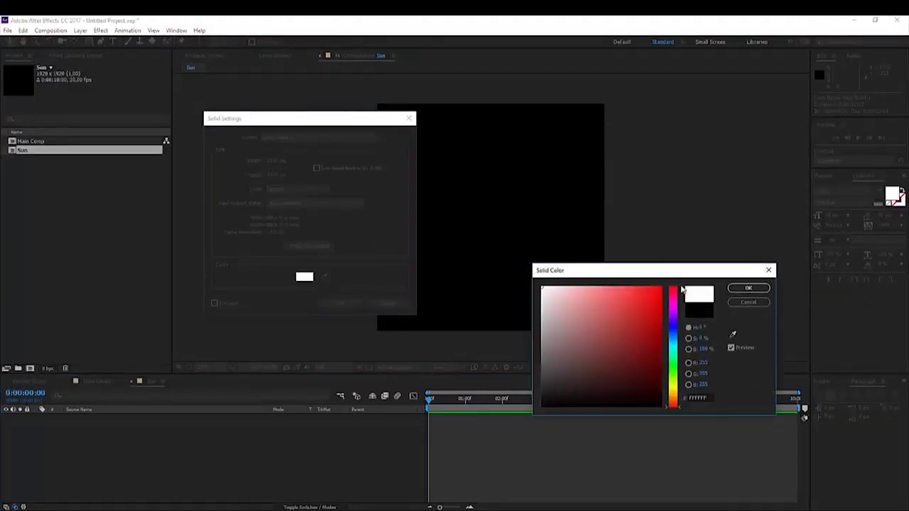
pyautogui.click(747, 287)
pyautogui.write('Sun 01')
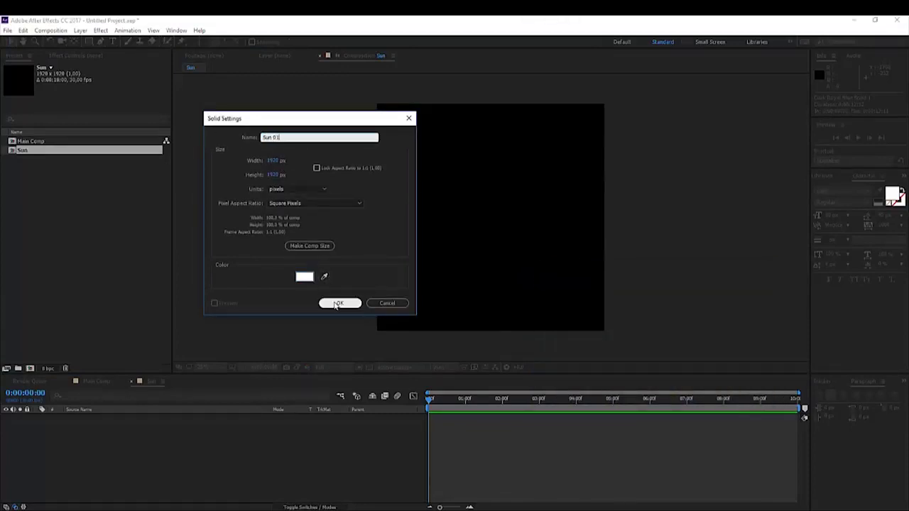
pyautogui.click(335, 302)
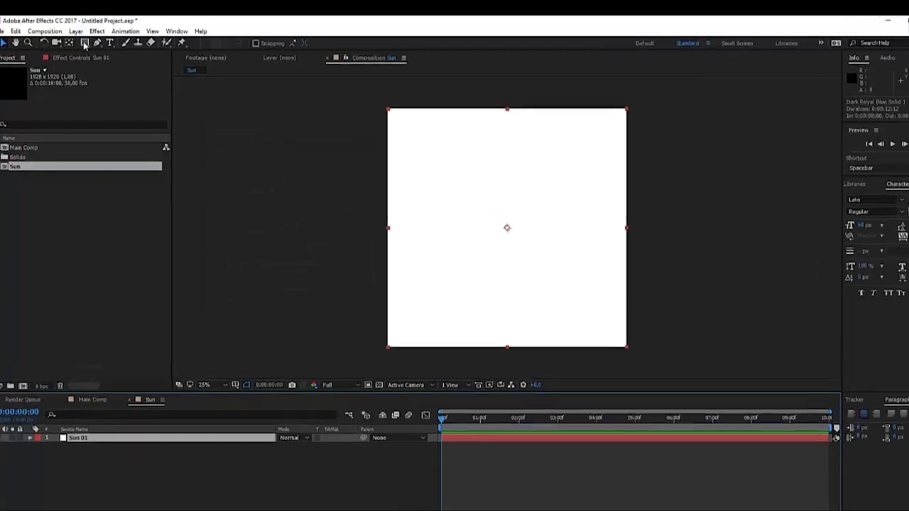
# Add an elliptical mask that fills the whole Sun 01 solid
pyautogui.click(84, 43)
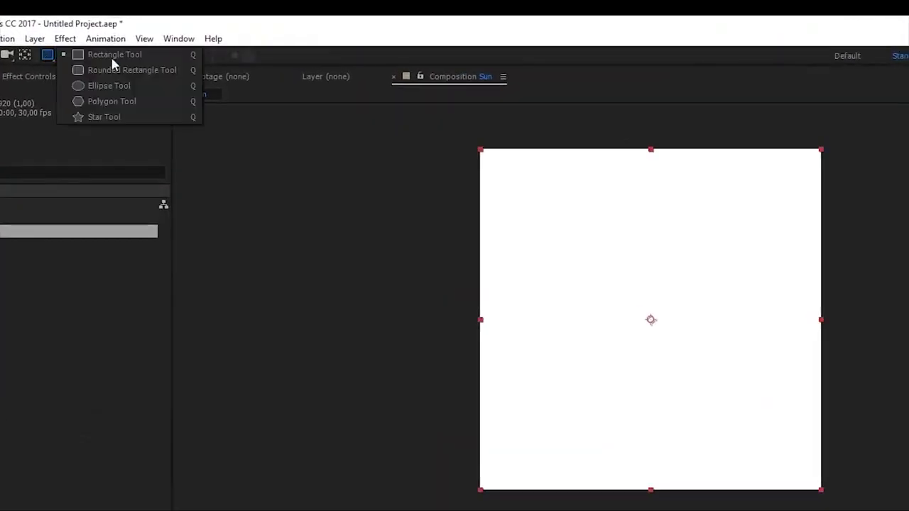
pyautogui.click(110, 85)
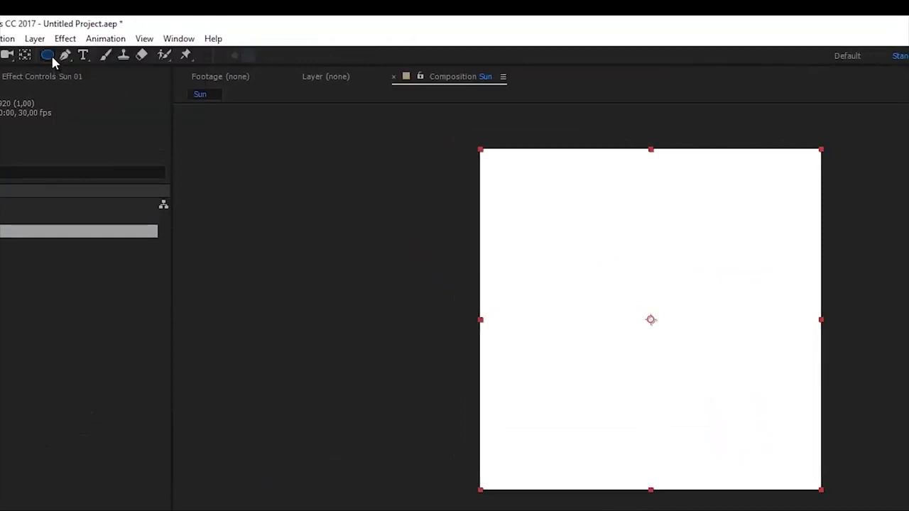
pyautogui.doubleClick(49, 56)
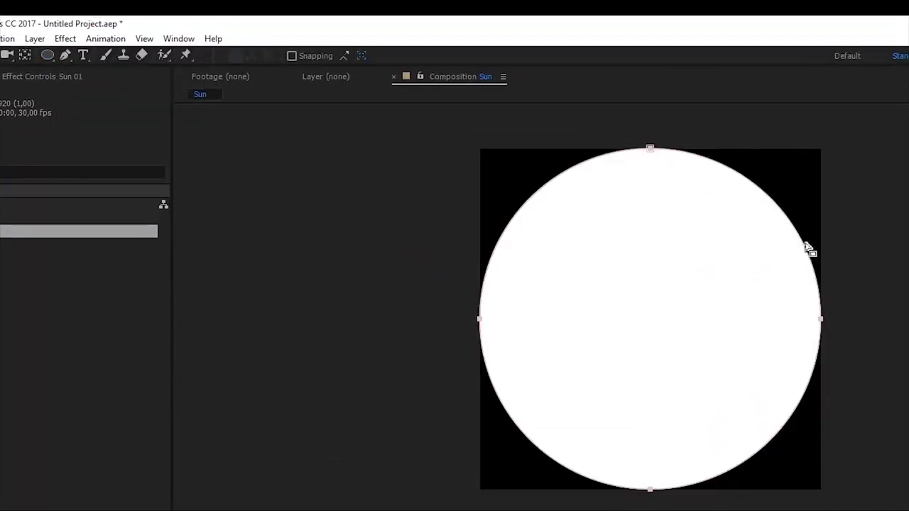
# Scale the circular mask down proportionally around its centre to a bit less than half its size
pyautogui.click(651, 152)
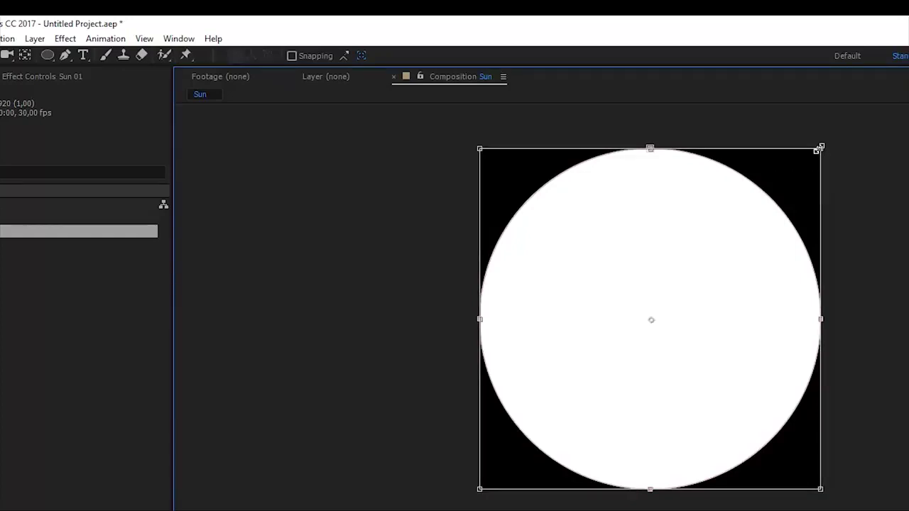
pyautogui.moveTo(819, 148); pyautogui.dragTo(729, 239)
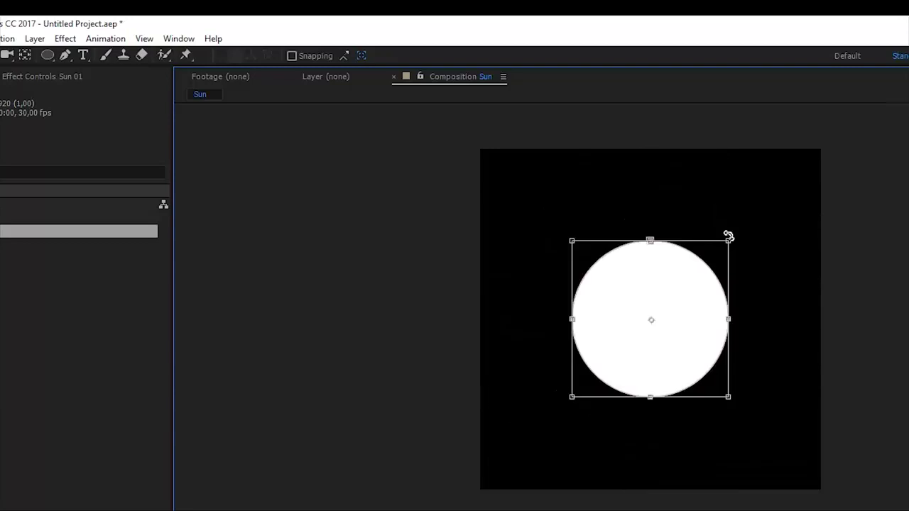
pyautogui.doubleClick(695, 286)
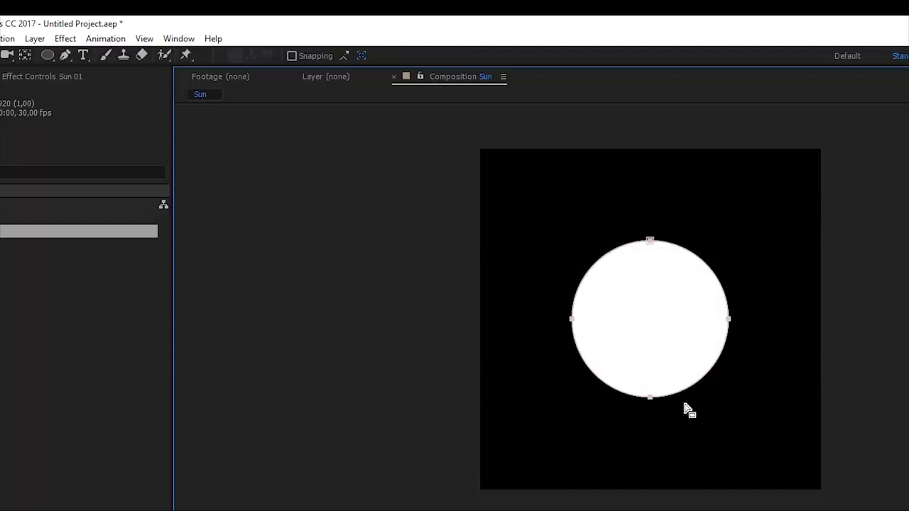
pyautogui.press('F2')
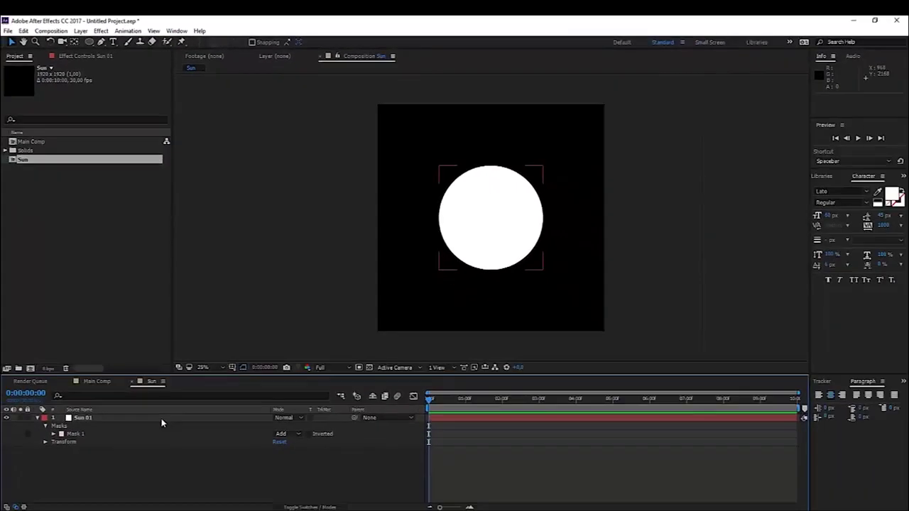
# Set the Mask Feather of Mask 1 on the Sun 01 layer to 500 pixels
pyautogui.click(161, 418)
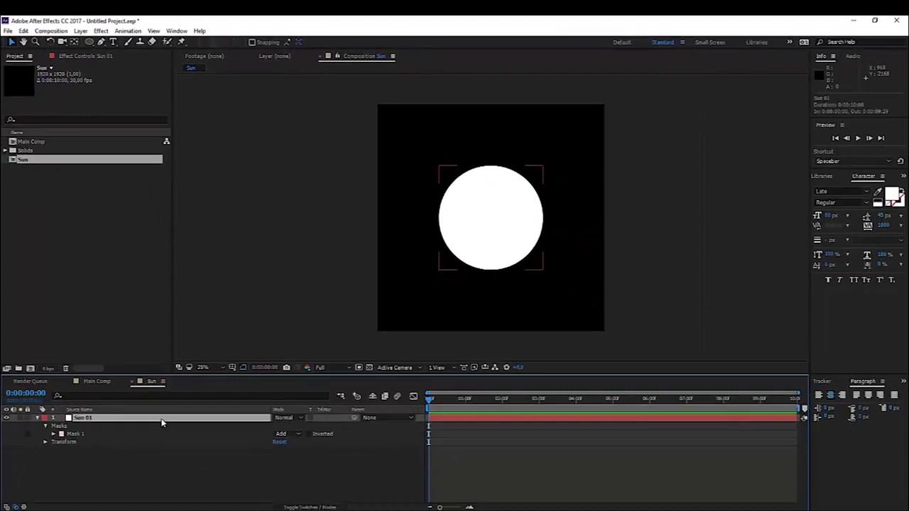
pyautogui.click(53, 434)
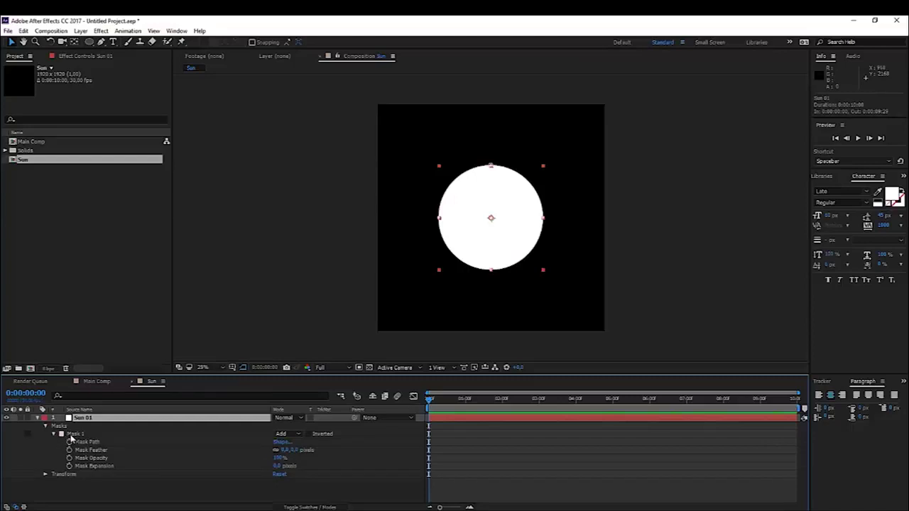
pyautogui.click(297, 450)
pyautogui.write('500')
pyautogui.press('Return')
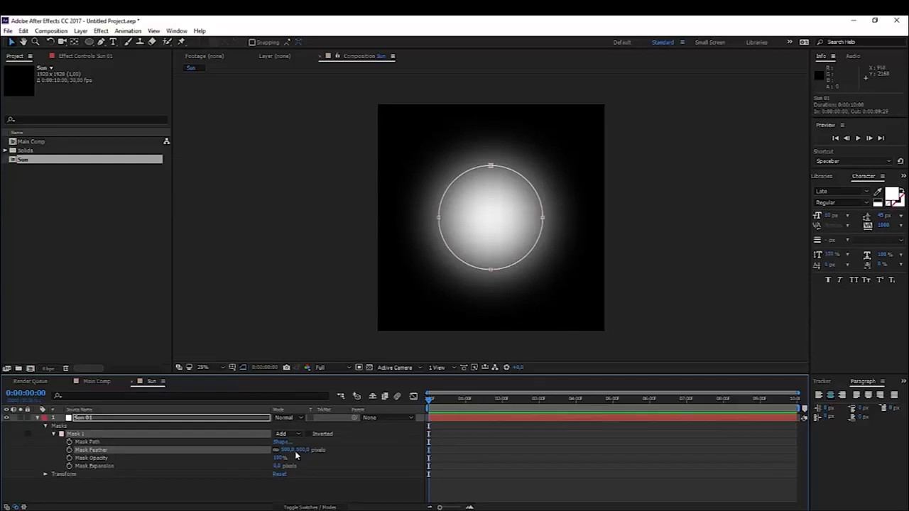
# Search the effects for "rough" and apply Roughen Edges to the Sun 01 layer
pyautogui.click(826, 181)
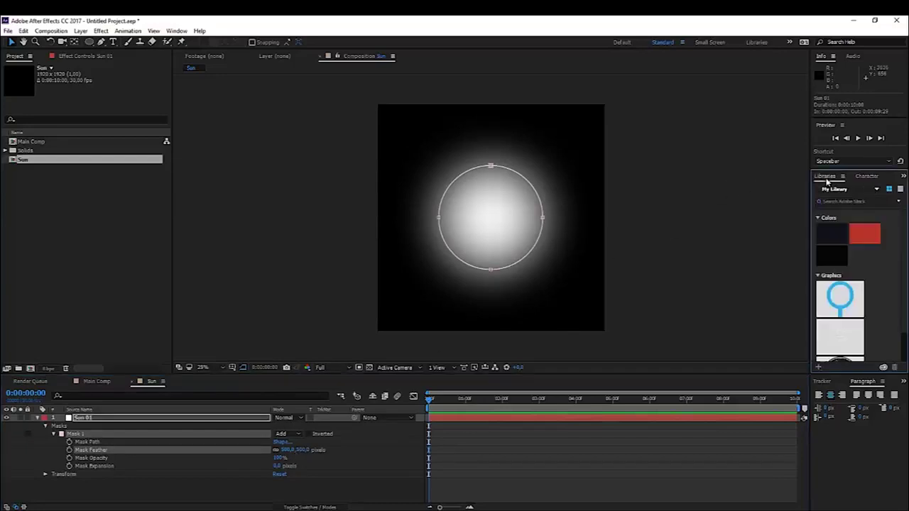
pyautogui.click(817, 178)
pyautogui.click(839, 187)
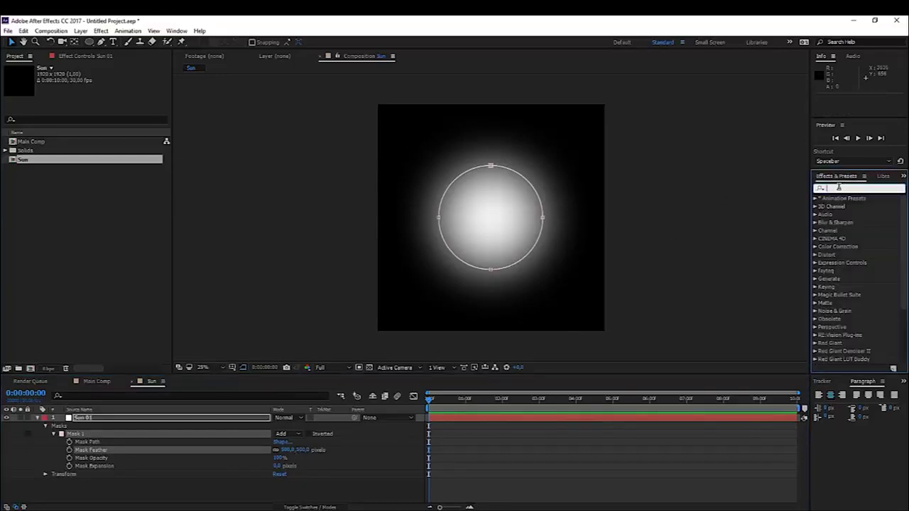
pyautogui.write('rough')
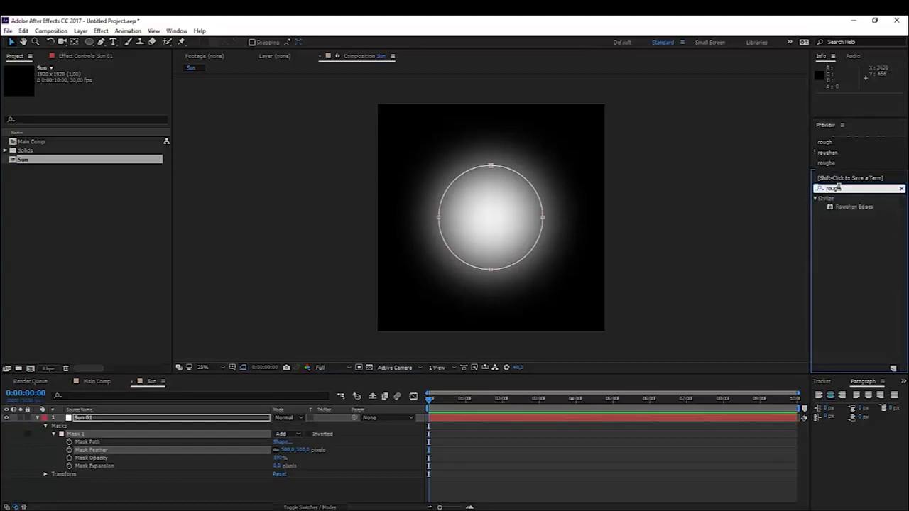
pyautogui.moveTo(866, 206); pyautogui.dragTo(508, 450)
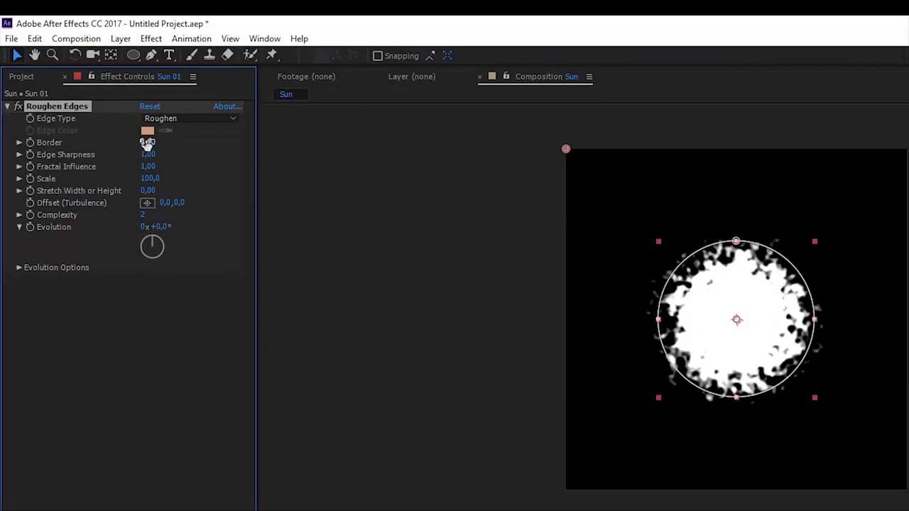
# Set the Roughen Edges Border to 500 and Edge Sharpness to 0,1
pyautogui.click(147, 142)
pyautogui.write('500')
pyautogui.press('Return')
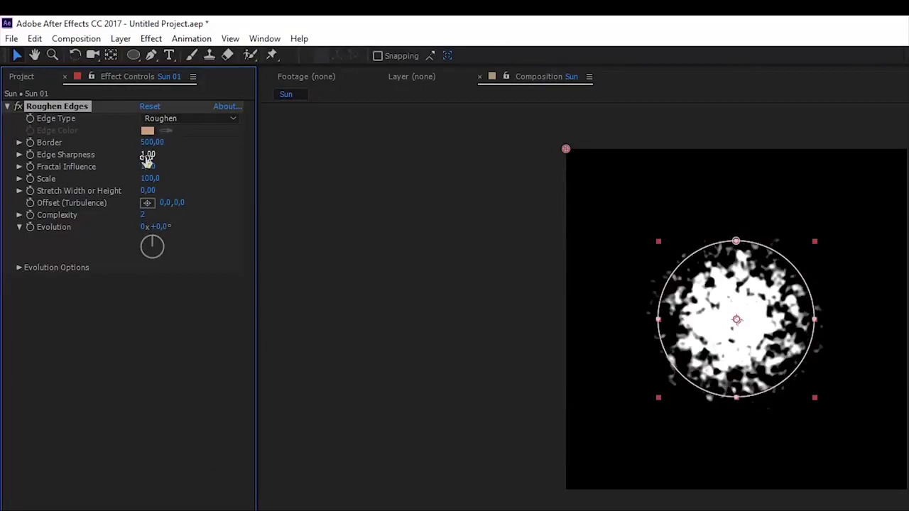
pyautogui.moveTo(145, 158); pyautogui.dragTo(120, 160)
pyautogui.click(147, 154)
pyautogui.write('0,5')
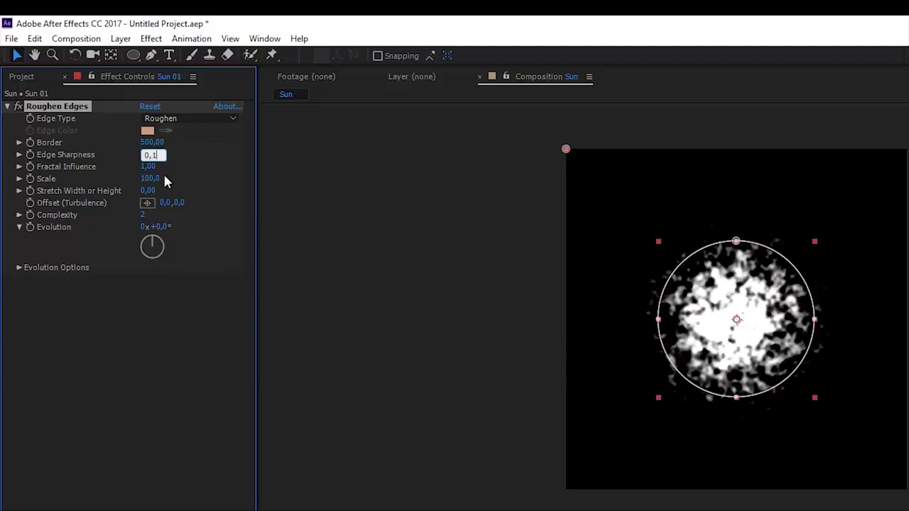
pyautogui.press('Return')
# Set the Roughen Edges Scale to 150 and Complexity to 10
pyautogui.click(149, 178)
pyautogui.write('156')
pyautogui.press('Return')
pyautogui.moveTo(270, 187); pyautogui.dragTo(239, 210)
pyautogui.click(157, 178)
pyautogui.write('150')
pyautogui.press('Return')
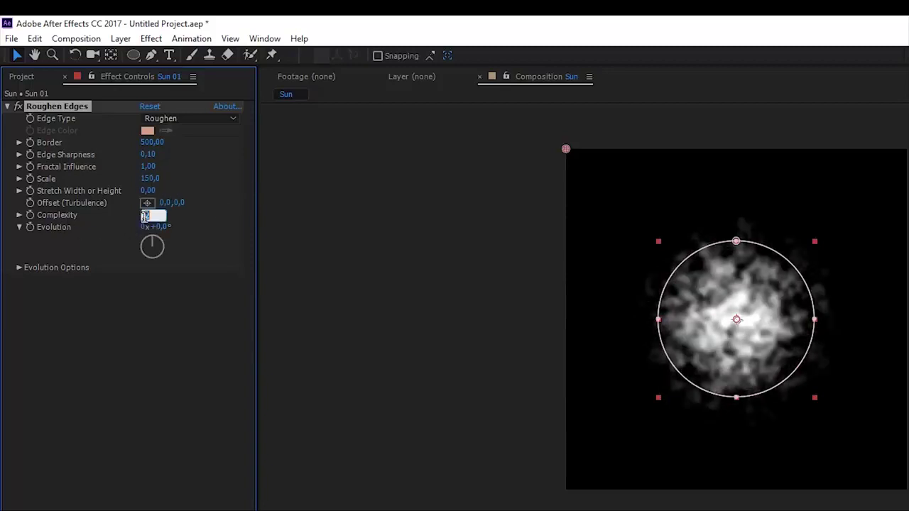
pyautogui.write('10')
pyautogui.press('Return')
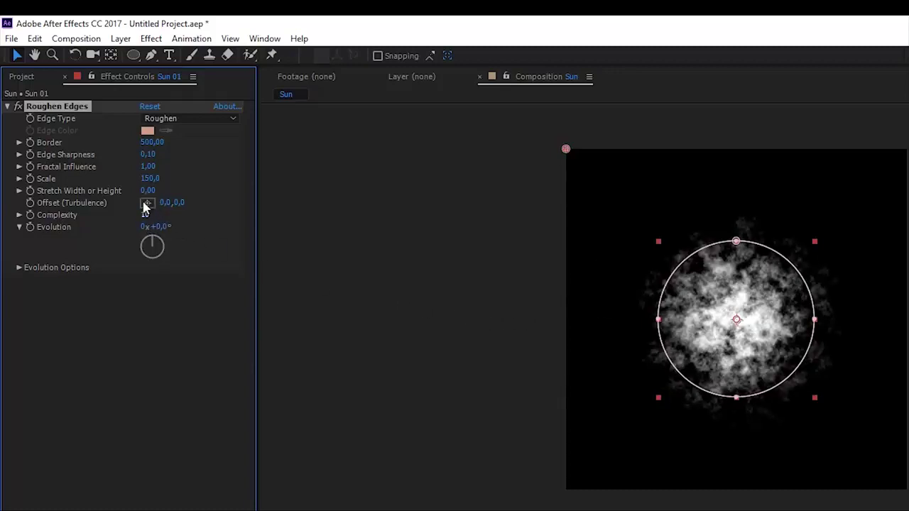
# Change the Random Seed of Roughen Edges and drive its Evolution with the expression time*50
pyautogui.click(20, 267)
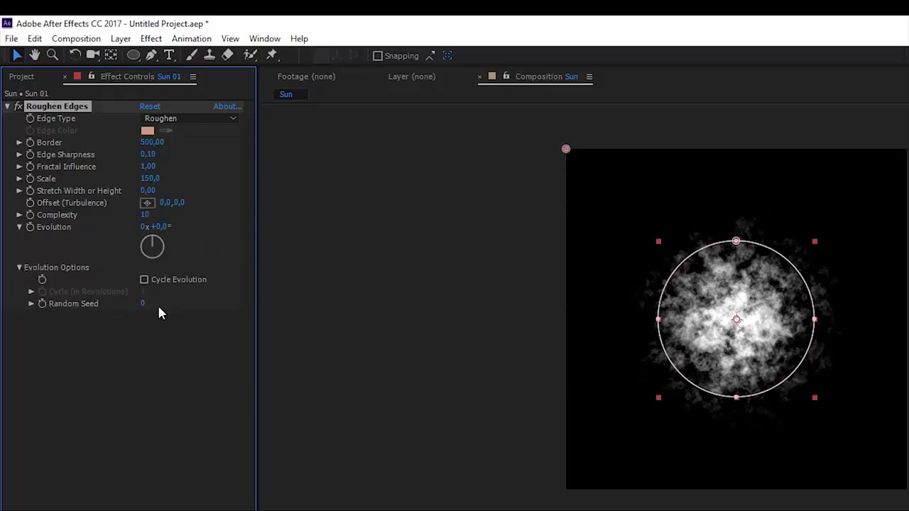
pyautogui.moveTo(144, 305); pyautogui.dragTo(149, 305)
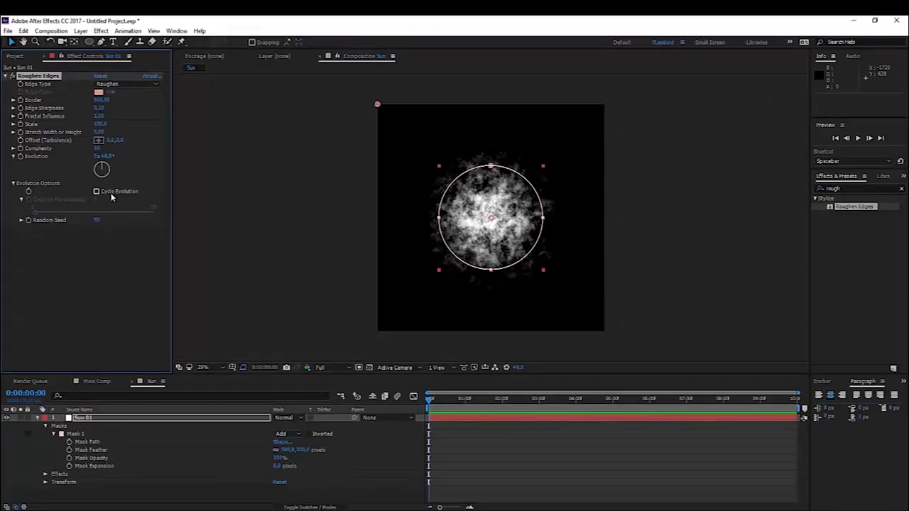
pyautogui.keyDown('alt'); pyautogui.click(20, 157); pyautogui.keyUp('alt')
pyautogui.write('time*50')
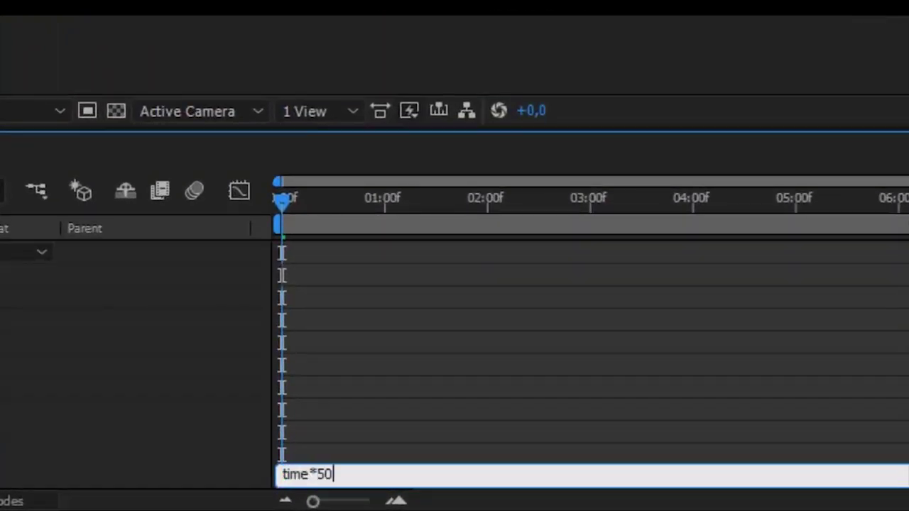
# Preview the roughened edge motion by scrubbing the Sun timeline, and return to the first frame
pyautogui.click(362, 294)
pyautogui.moveTo(308, 206); pyautogui.dragTo(330, 210)
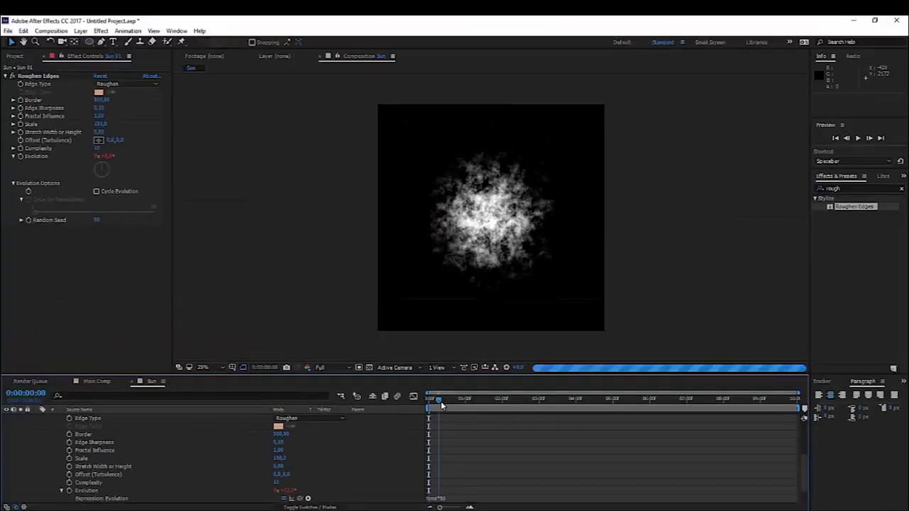
pyautogui.moveTo(446, 404); pyautogui.dragTo(320, 418)
# Collapse the Sun 01 layer's properties and duplicate the layer
pyautogui.scroll(3, 191, 463)
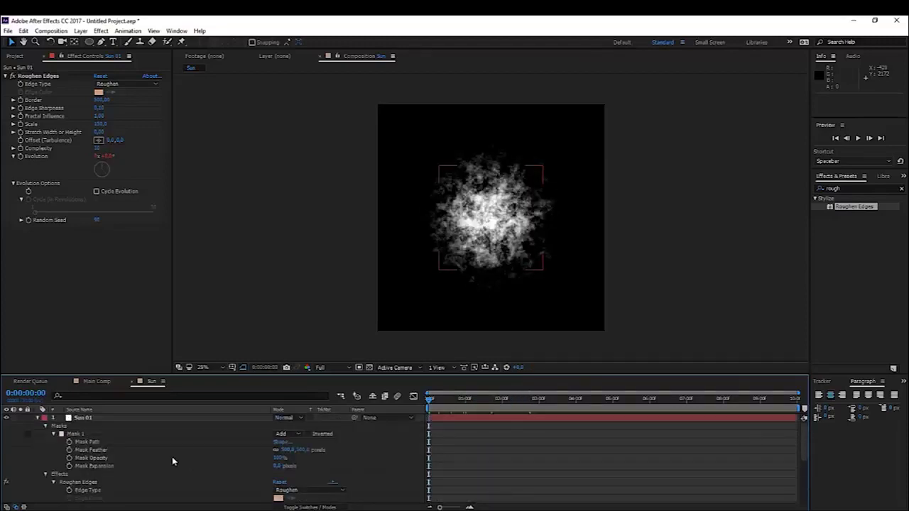
pyautogui.click(52, 419)
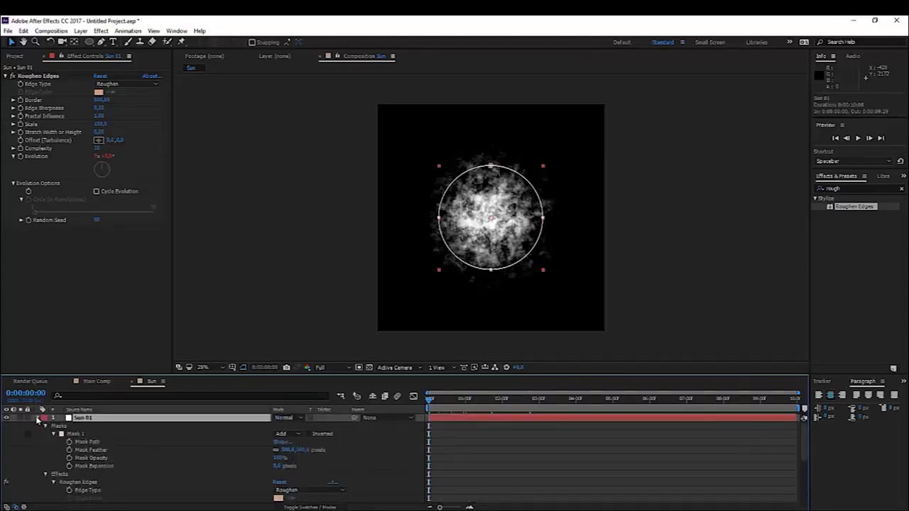
pyautogui.click(37, 418)
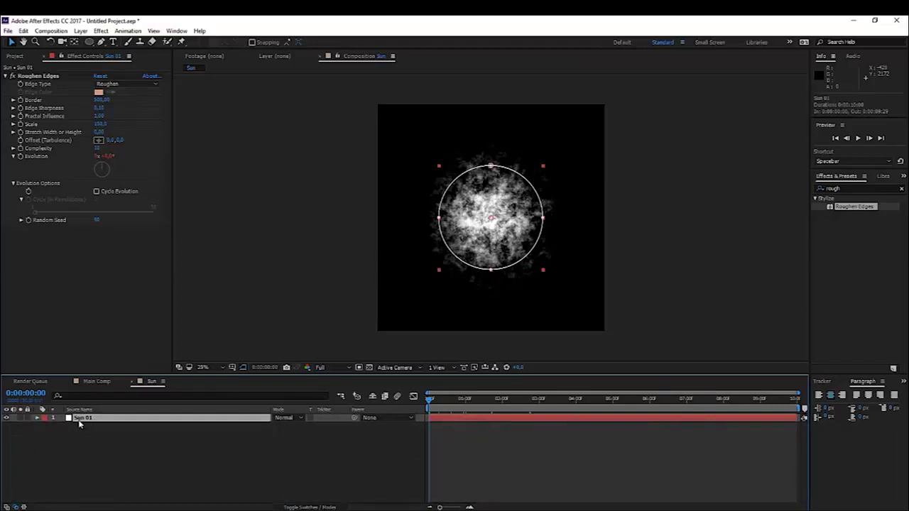
pyautogui.click(23, 30)
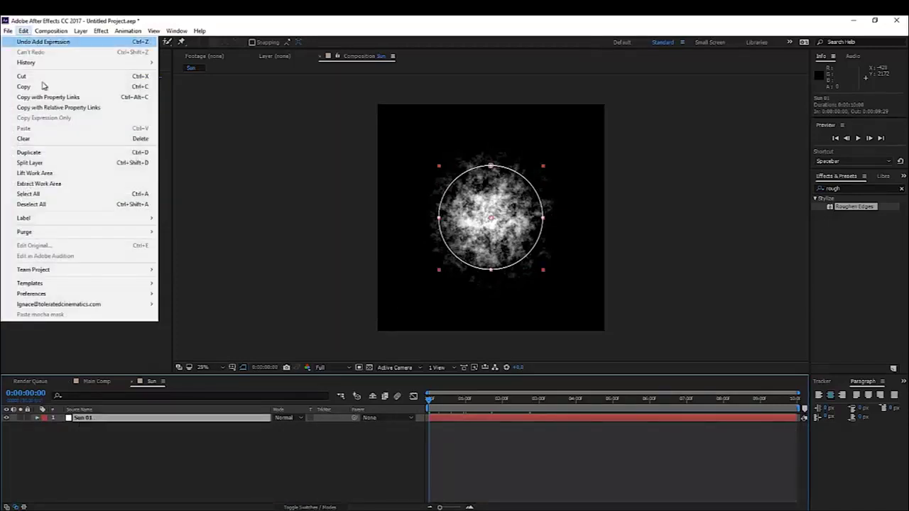
pyautogui.click(32, 152)
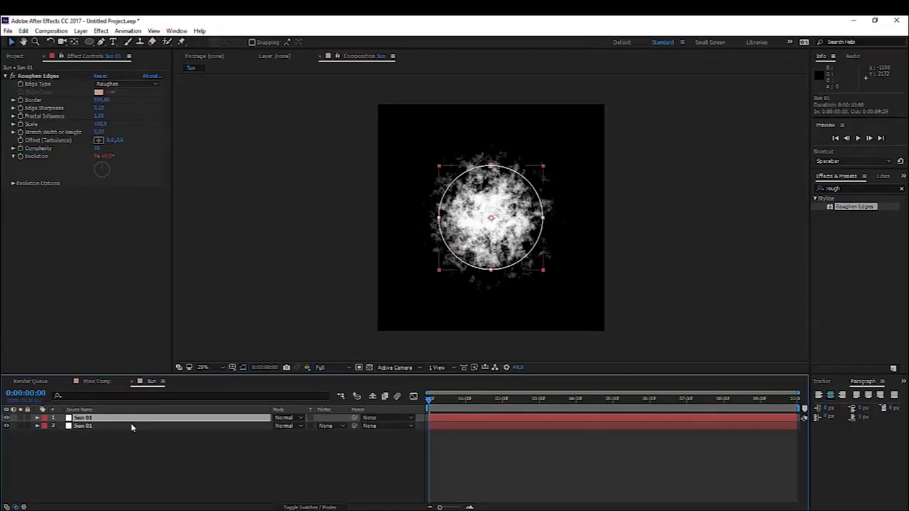
# Set the Mask Feather of the upper Sun 01 copy to 50 pixels and solo that layer
pyautogui.press('f')
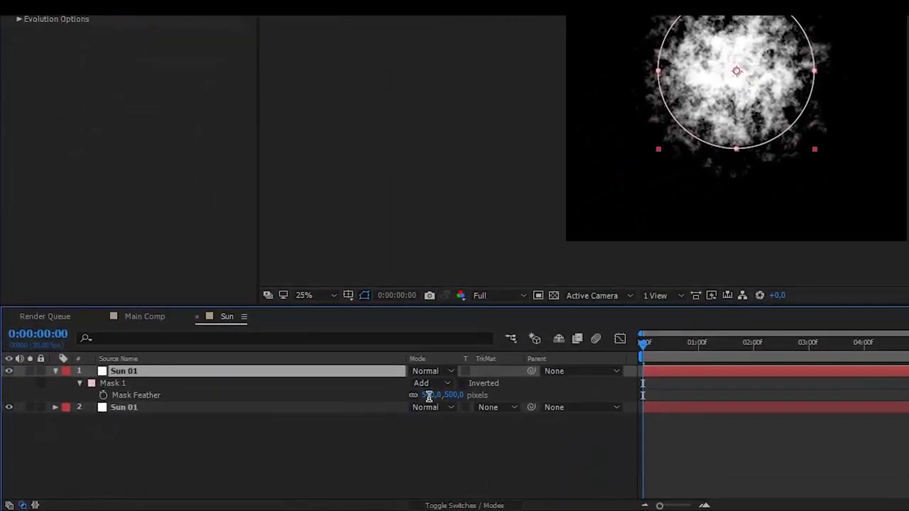
pyautogui.click(428, 396)
pyautogui.write('50')
pyautogui.press('Return')
pyautogui.click(29, 371)
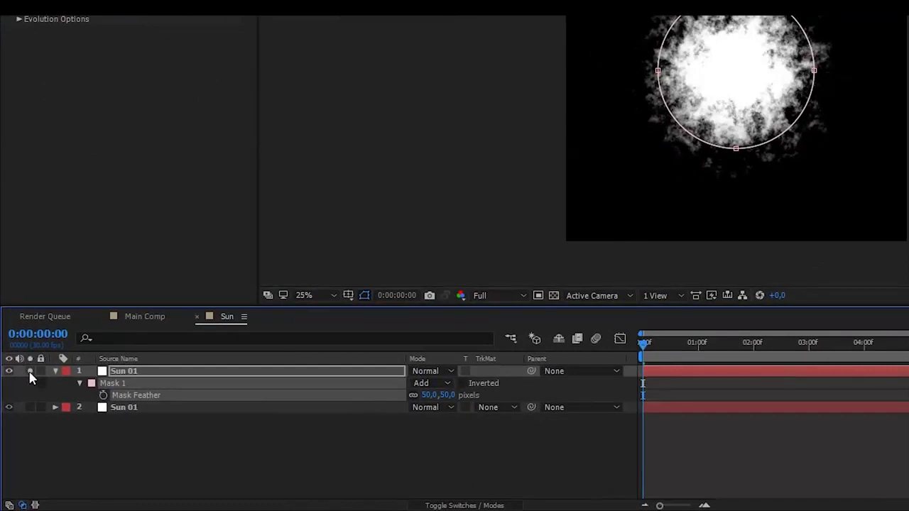
pyautogui.click(429, 396)
pyautogui.click(324, 372)
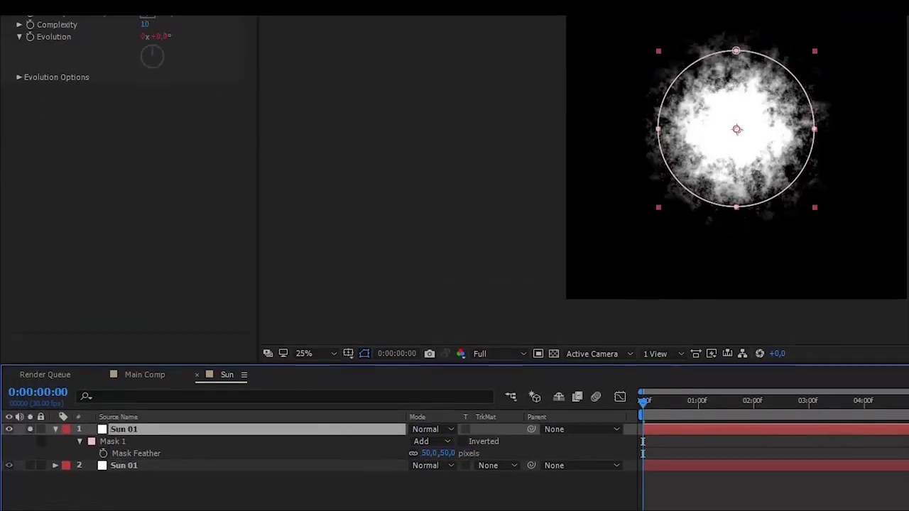
# Try a Roughen Edges Border of 50 and other Border amounts on the upper Sun 01 copy
pyautogui.click(150, 112)
pyautogui.write('50')
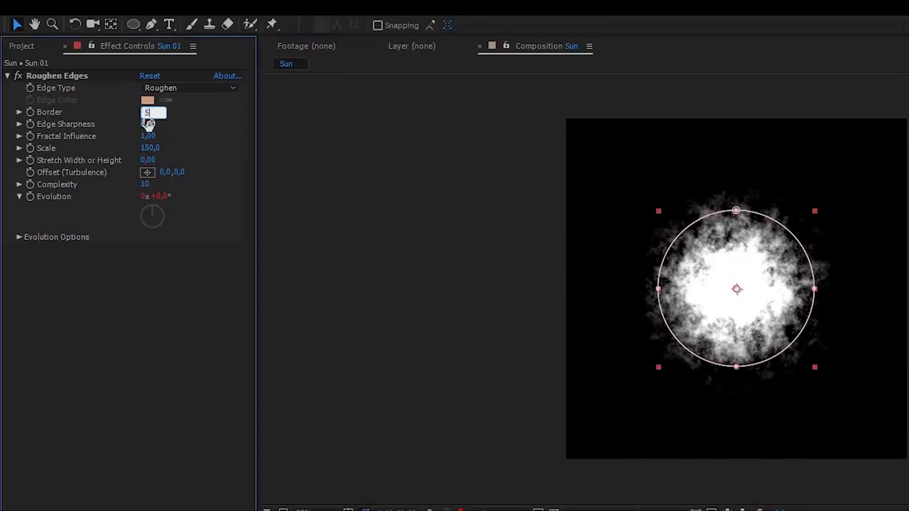
pyautogui.press('Return')
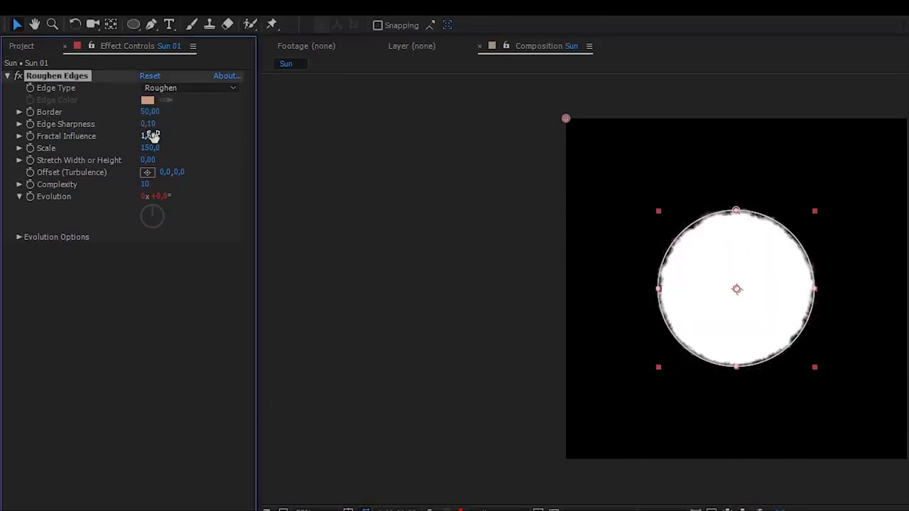
pyautogui.moveTo(150, 112); pyautogui.dragTo(289, 115)
# Set the Roughen Edges Border of the upper Sun 01 copy to 350 and show all layers again
pyautogui.click(145, 112)
pyautogui.write('350')
pyautogui.press('Return')
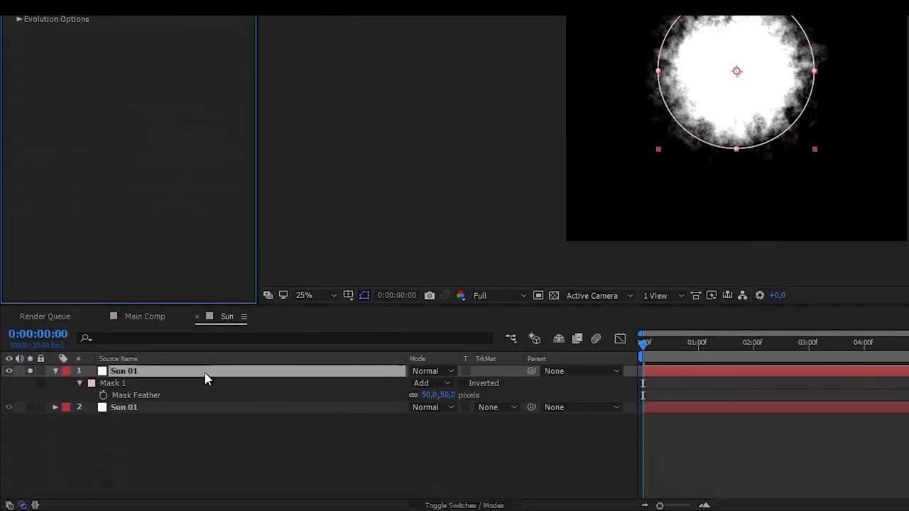
pyautogui.click(223, 448)
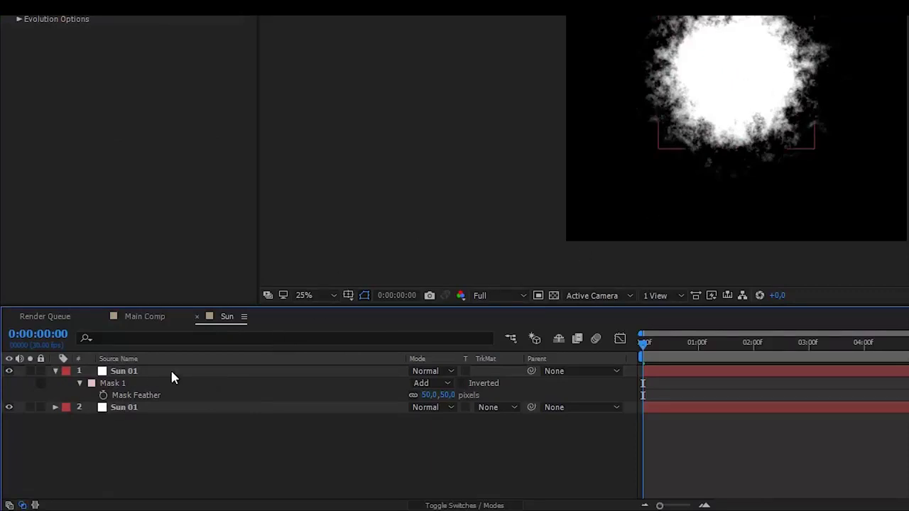
# Set the Mask Expansion of the bottom Sun 01 layer to 52 pixels
pyautogui.click(125, 407)
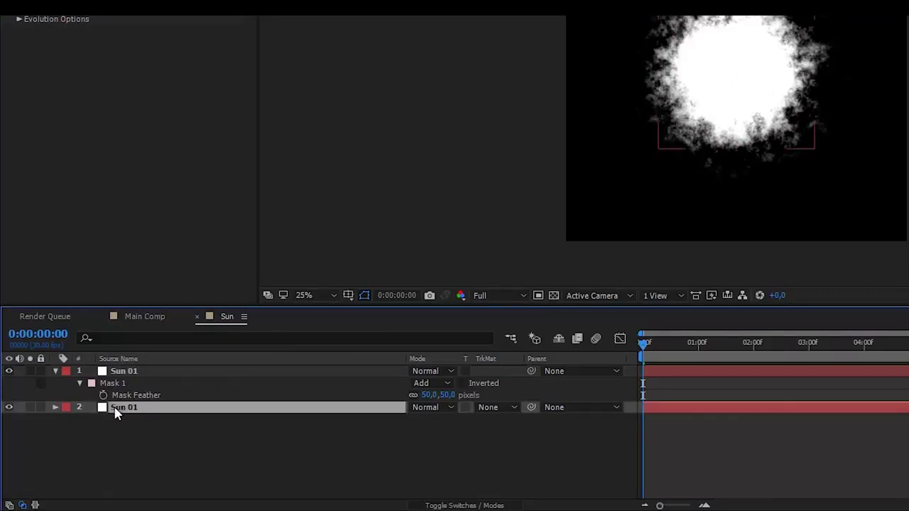
pyautogui.click(55, 408)
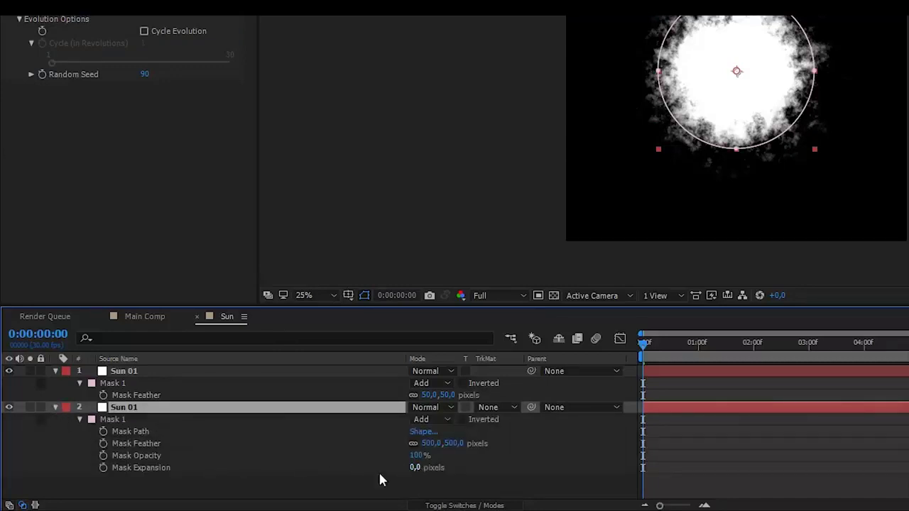
pyautogui.moveTo(414, 467); pyautogui.dragTo(457, 468)
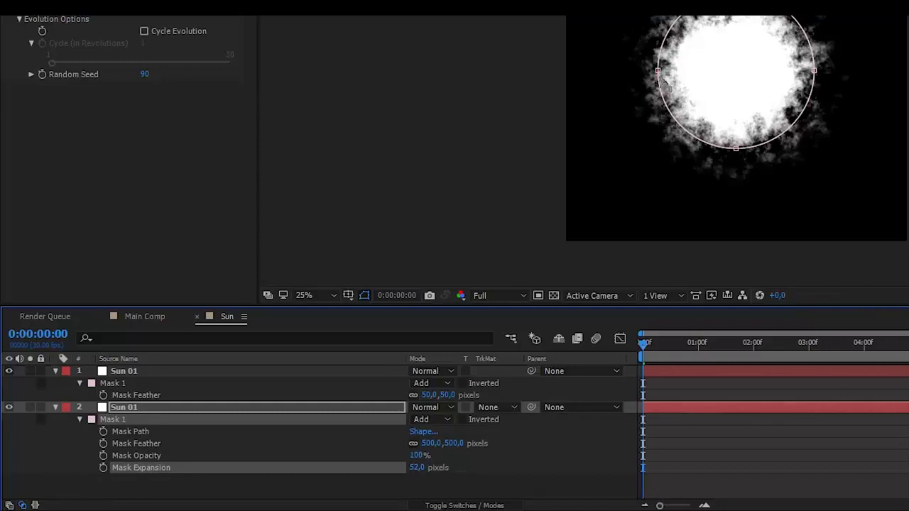
pyautogui.click(728, 460)
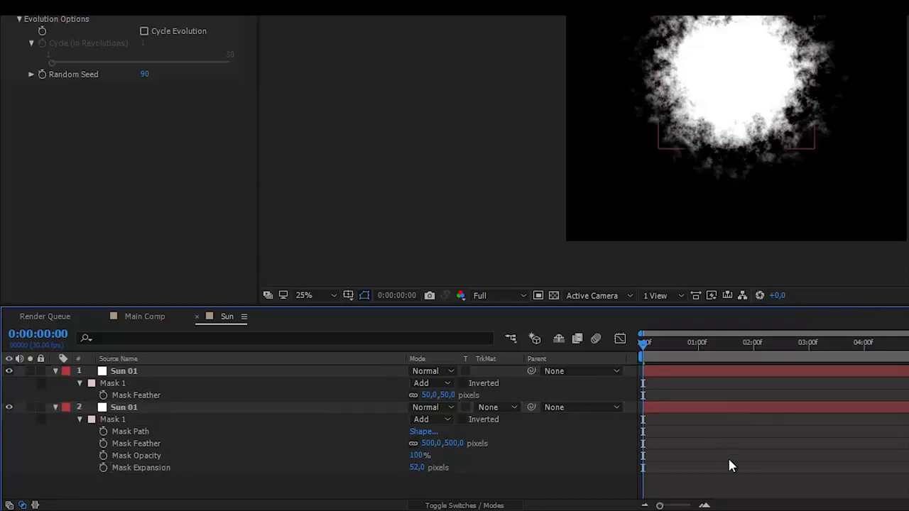
# Duplicate the top Sun 01 layer to get a third copy
pyautogui.click(140, 373)
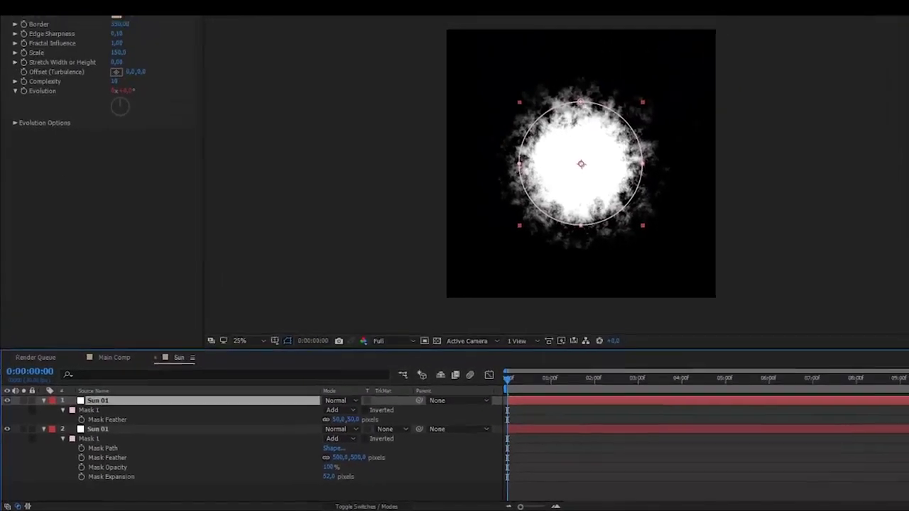
pyautogui.click(23, 30)
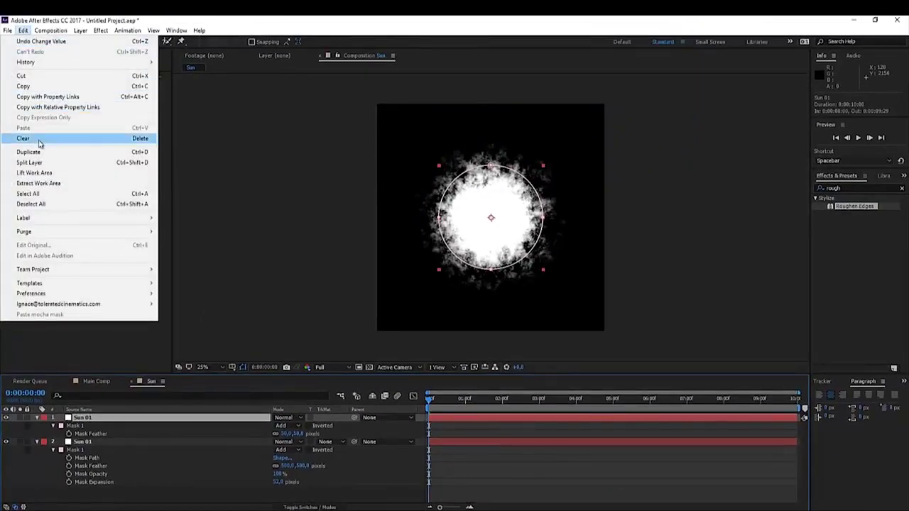
pyautogui.click(31, 152)
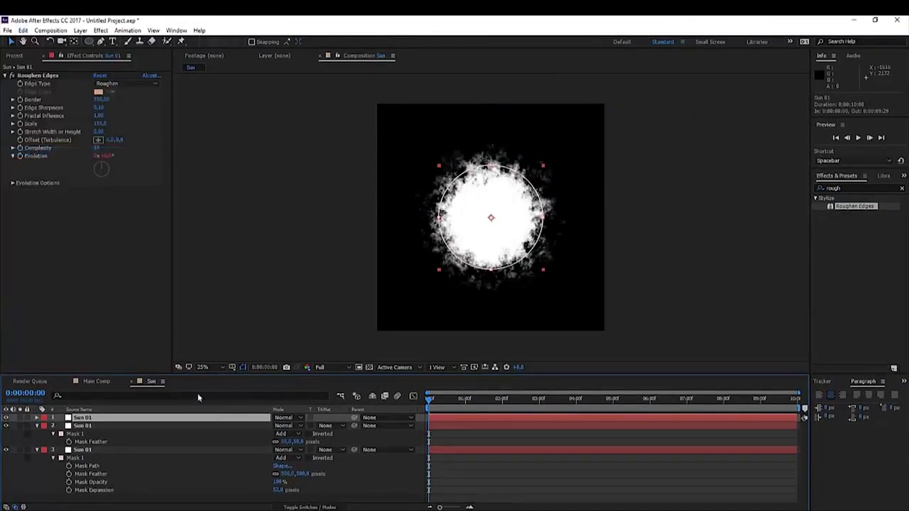
# Solo the new top Sun 01 copy and set its Mask Feather to 25 pixels
pyautogui.click(21, 420)
pyautogui.press('f')
pyautogui.click(286, 434)
pyautogui.write('25')
pyautogui.press('Return')
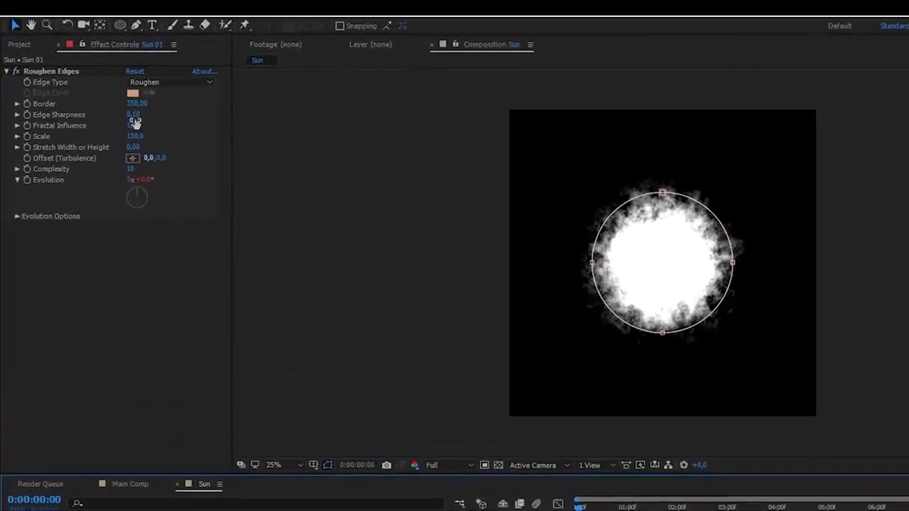
# Try a Roughen Edges Border of 75 on the top Sun 01 copy
pyautogui.click(108, 100)
pyautogui.write('75')
pyautogui.press('Return')
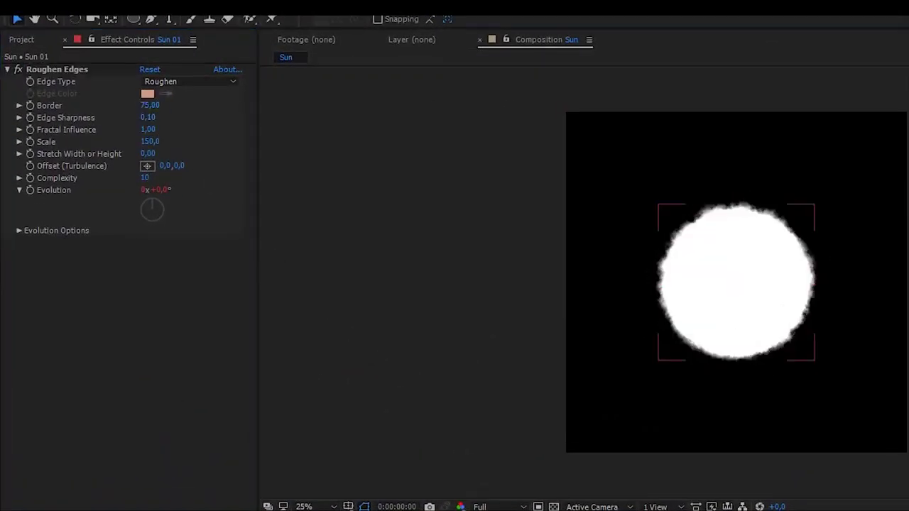
# Set the Roughen Edges Border of the top Sun 01 copy to 150 and end its solo view
pyautogui.click(151, 105)
pyautogui.write('150')
pyautogui.press('Return')
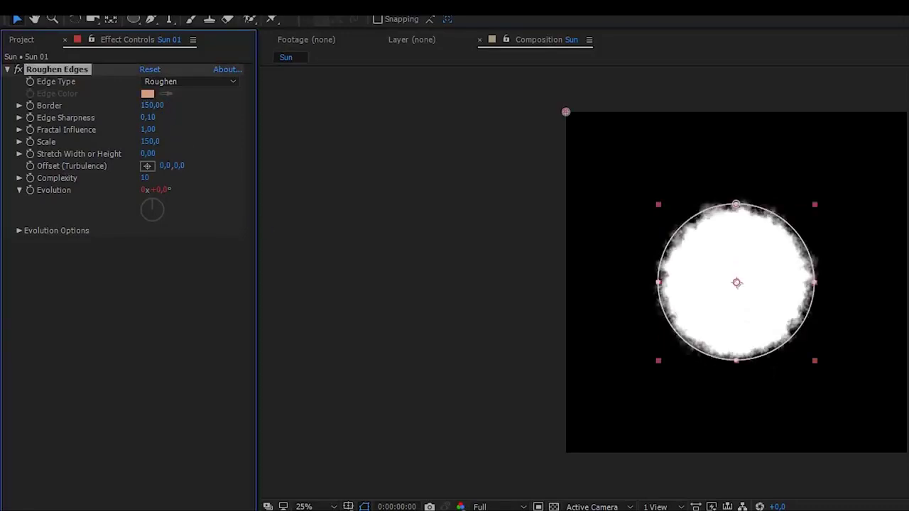
pyautogui.hotkey('ctrl', 'shift', 'a')
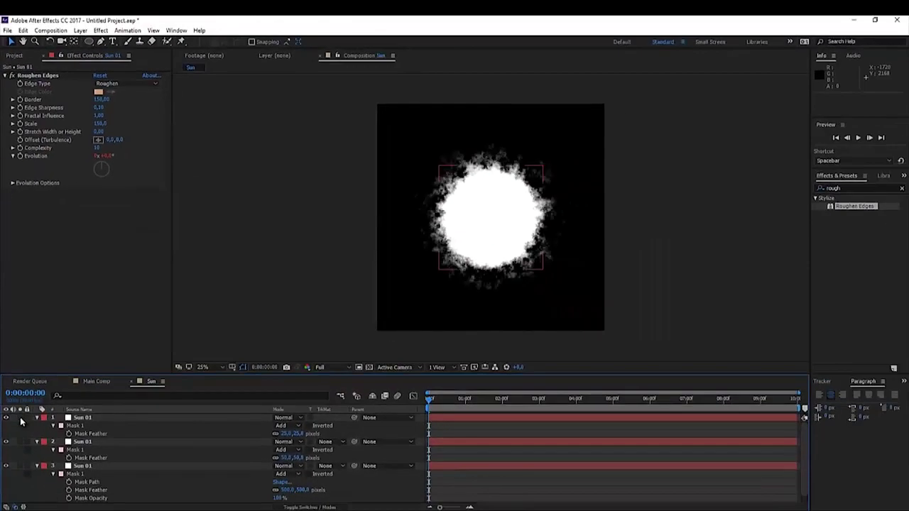
# Lower the Opacity of the upper two Sun 01 layers to 50%
pyautogui.click(108, 417)
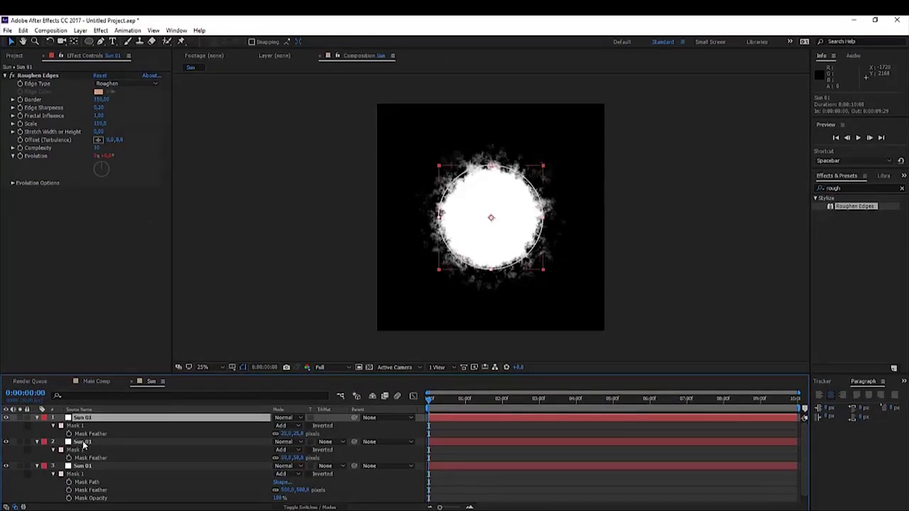
pyautogui.keyDown('ctrl'); pyautogui.click(83, 442); pyautogui.keyUp('ctrl')
pyautogui.press('t')
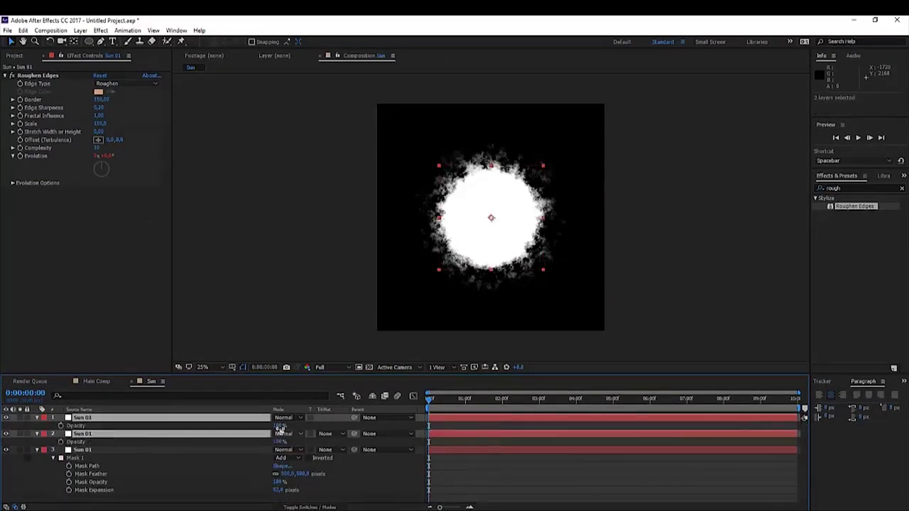
pyautogui.click(278, 425)
pyautogui.write('50')
pyautogui.press('Return')
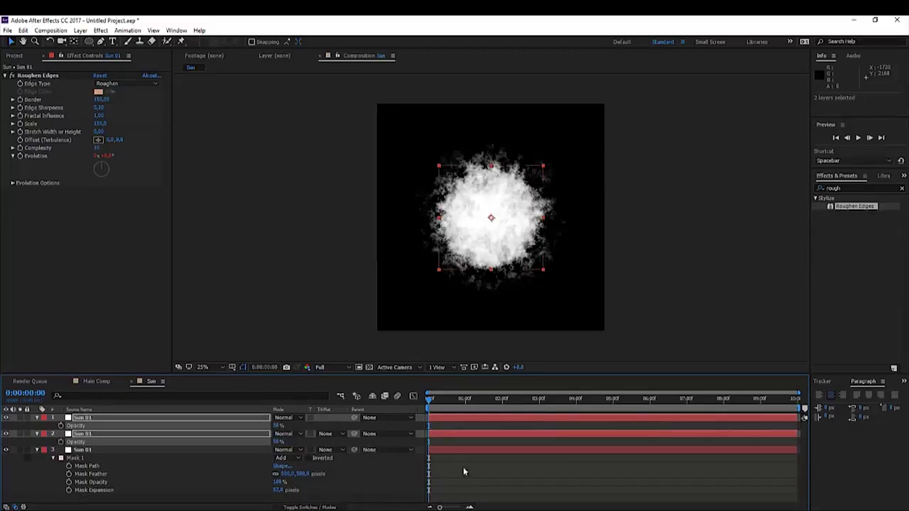
pyautogui.click(472, 483)
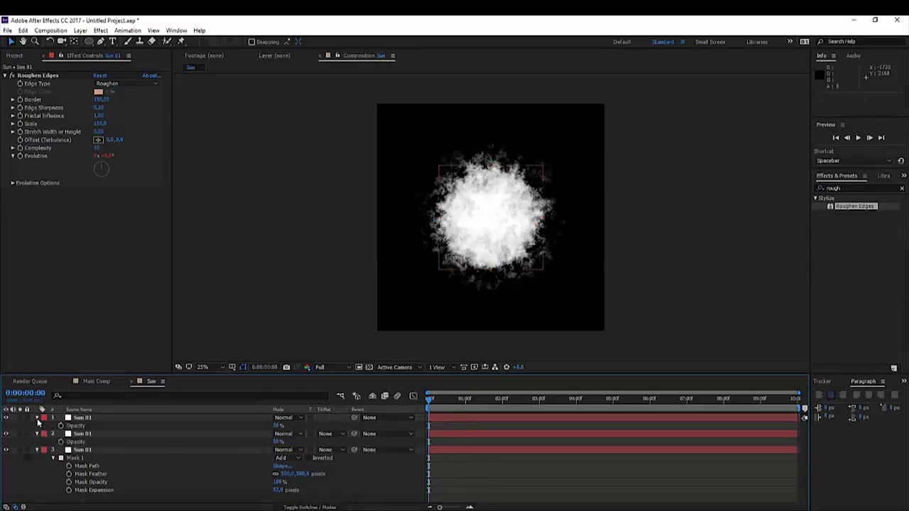
# Collapse the three Sun 01 layers and set the bottom layer's Roughen Edges Border to 350
pyautogui.click(37, 417)
pyautogui.click(37, 425)
pyautogui.click(37, 433)
pyautogui.click(110, 434)
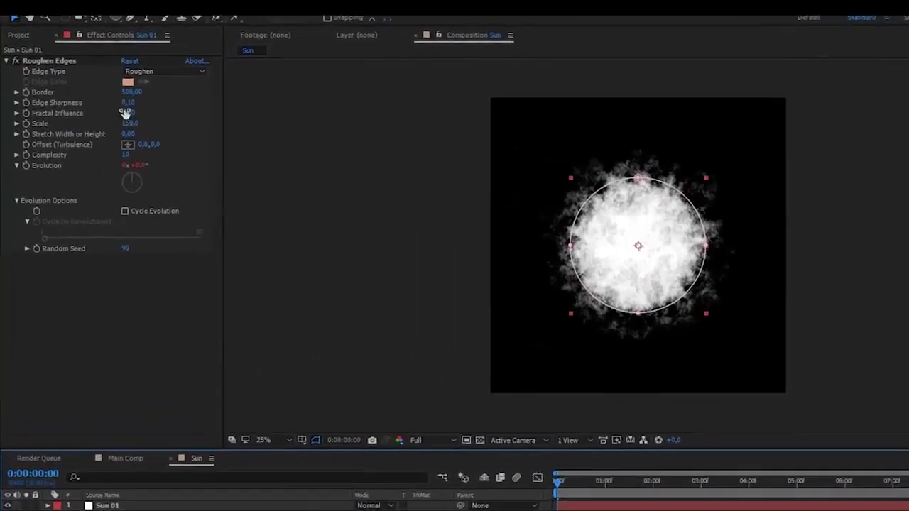
pyautogui.click(101, 100)
pyautogui.write('350')
pyautogui.press('Return')
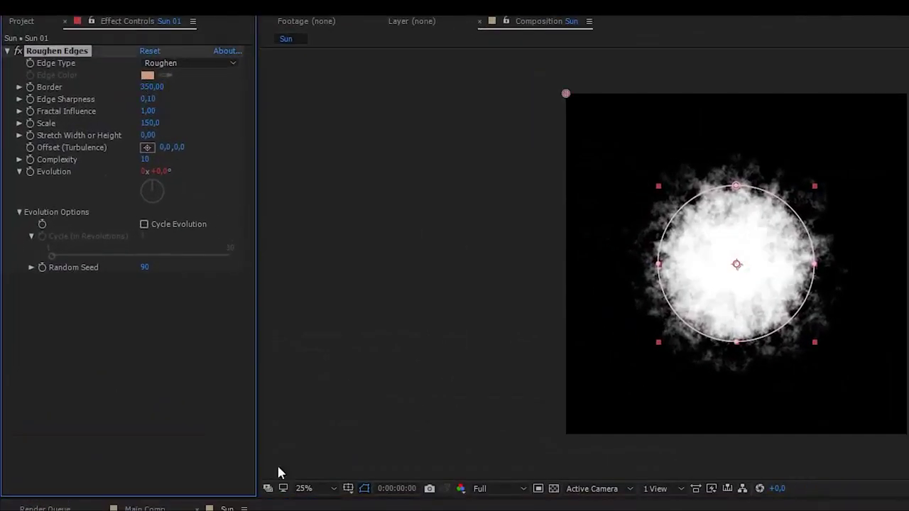
# Set the bottom Sun 01 layer's Mask Expansion to 26 pixels
pyautogui.press('m')
pyautogui.press('m')
pyautogui.moveTo(314, 456); pyautogui.dragTo(288, 449)
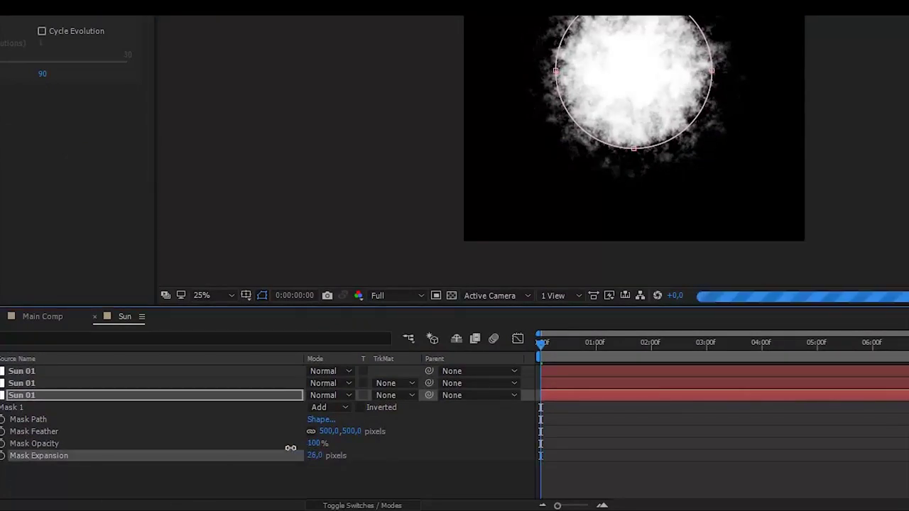
pyautogui.click(270, 483)
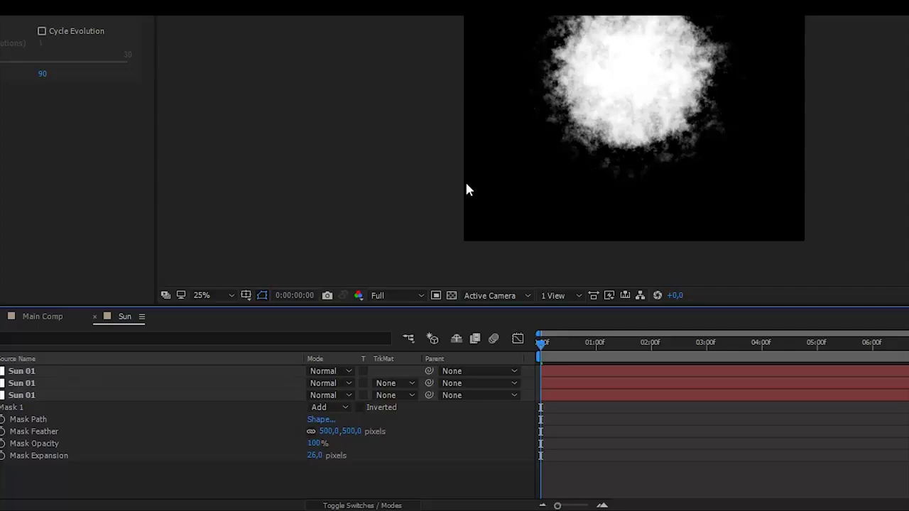
# Open Main Comp and place the Sun composition in it as a layer near the centre of the frame
pyautogui.click(44, 317)
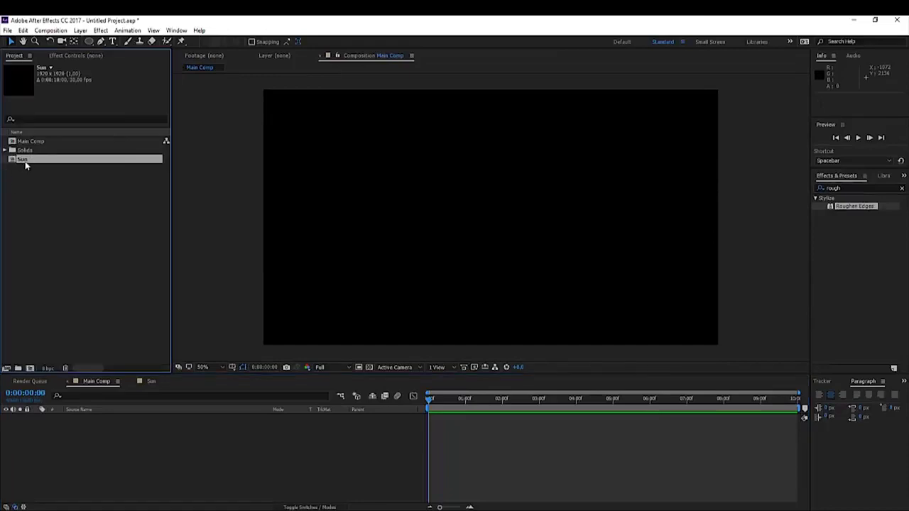
pyautogui.moveTo(24, 164); pyautogui.dragTo(499, 225)
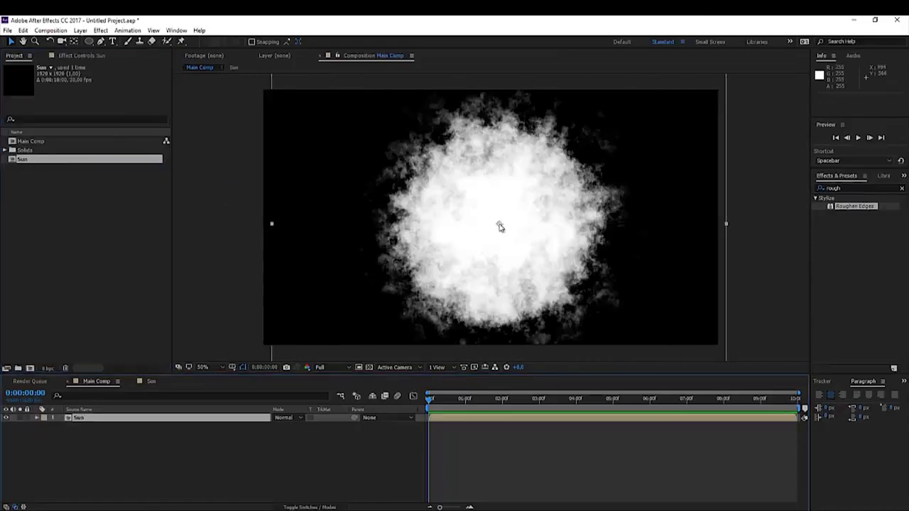
pyautogui.press(',')
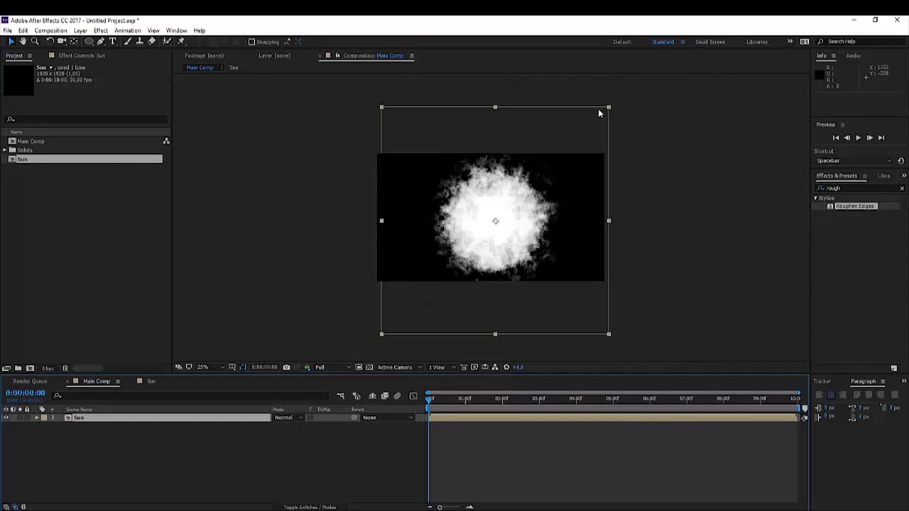
# Scale the Sun layer down to about 57% in Main Comp
pyautogui.moveTo(608, 110); pyautogui.dragTo(565, 156)
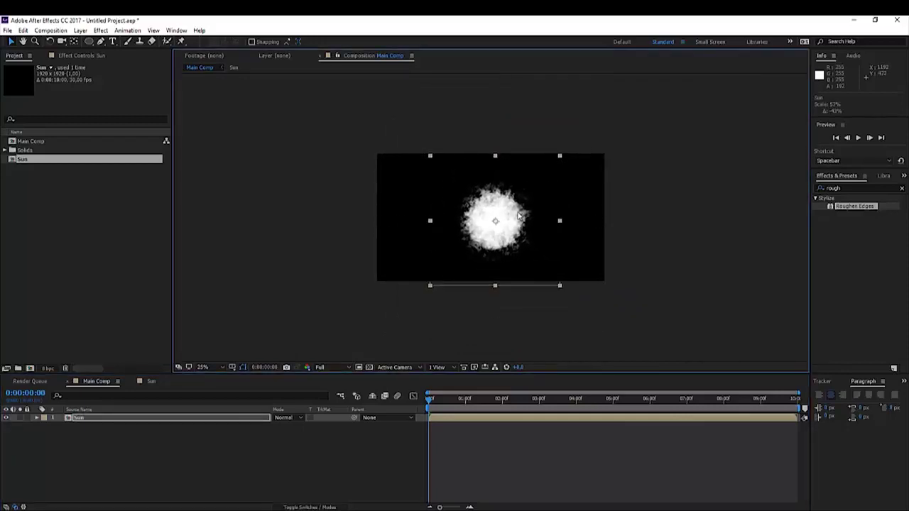
pyautogui.press('.')
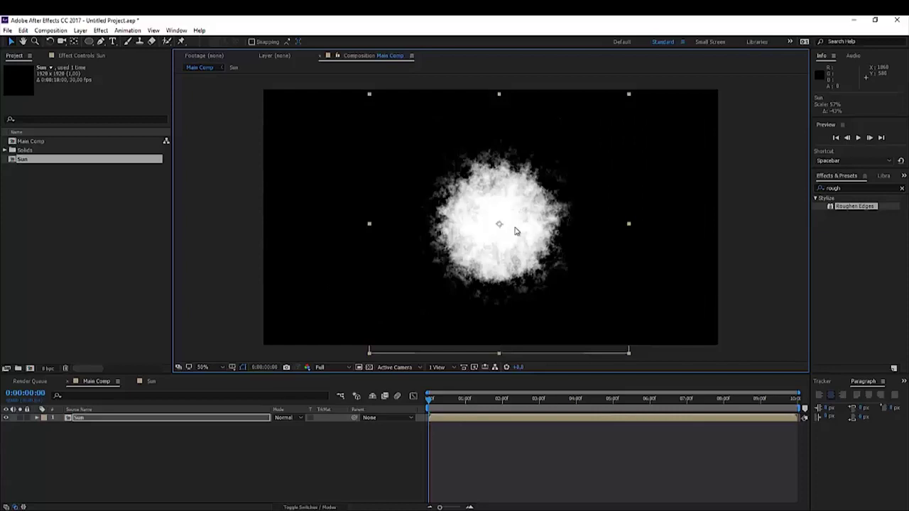
# Create a black 1080 by 1080 px solid named Eclipse above the Sun layer
pyautogui.click(81, 30)
pyautogui.moveTo(75, 42)
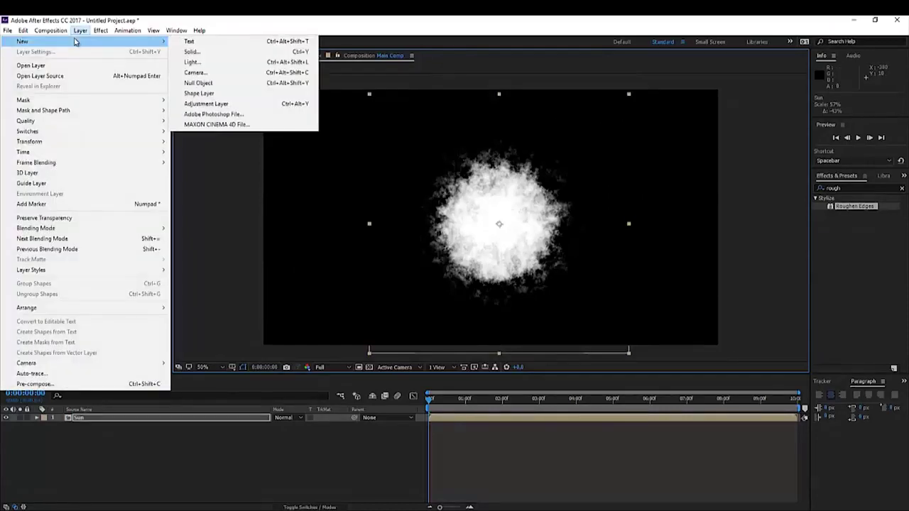
pyautogui.click(190, 51)
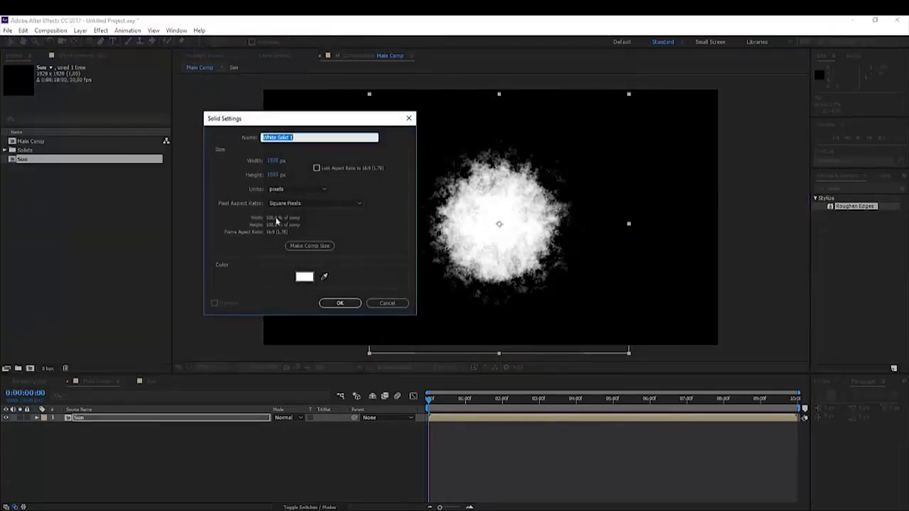
pyautogui.click(465, 288)
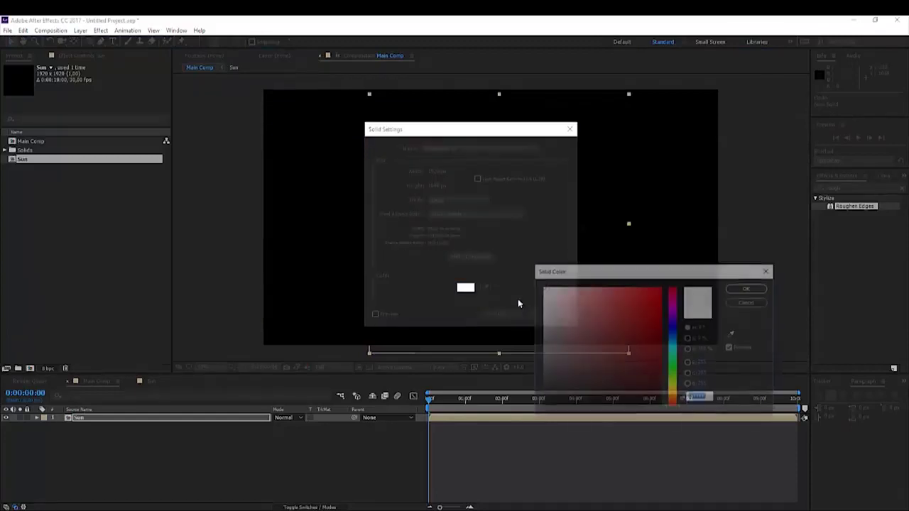
pyautogui.moveTo(553, 380); pyautogui.dragTo(492, 444)
pyautogui.press('Return')
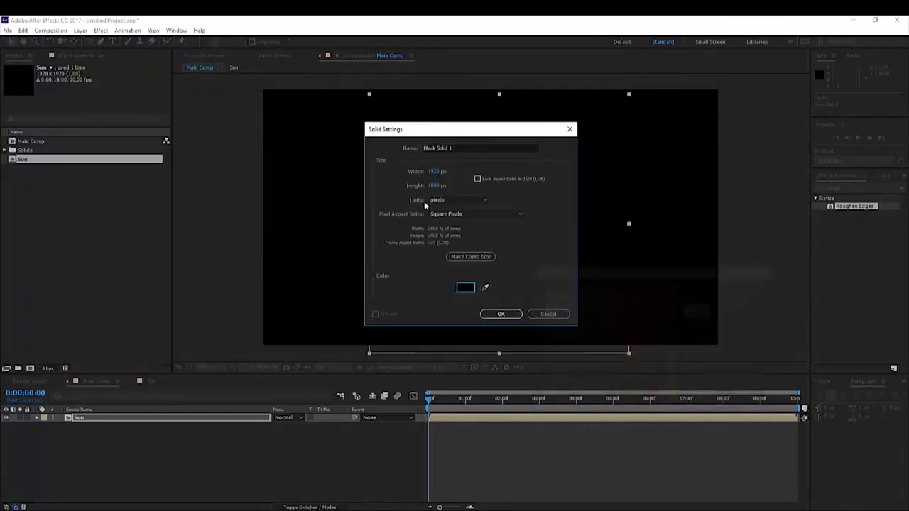
pyautogui.click(436, 173)
pyautogui.write('1080')
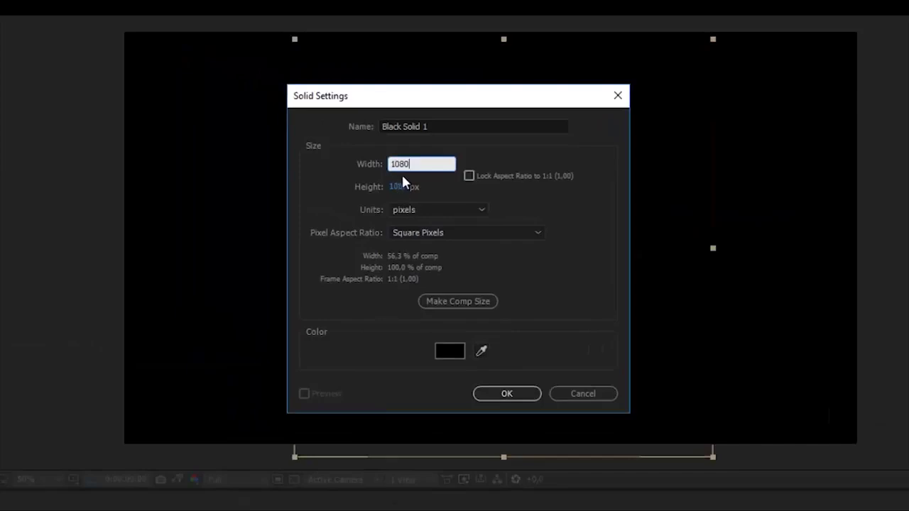
pyautogui.click(442, 125)
pyautogui.write('Eclipse')
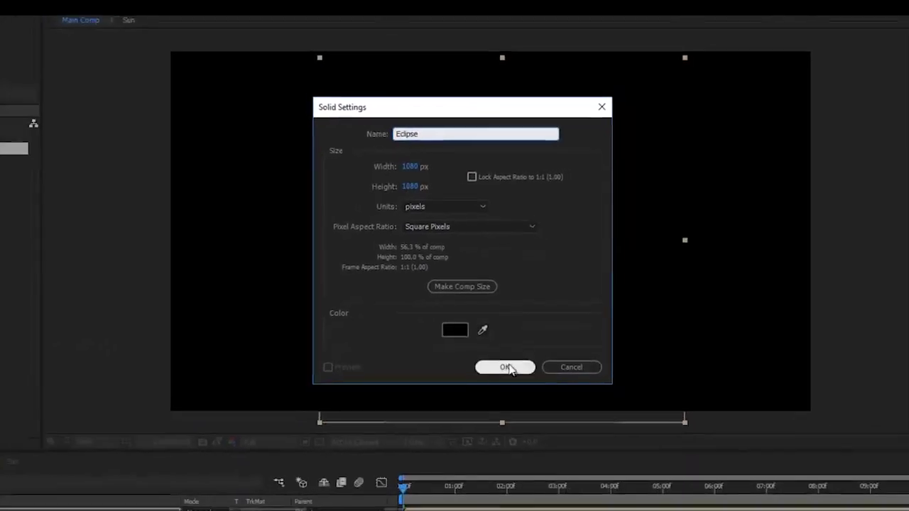
pyautogui.click(511, 394)
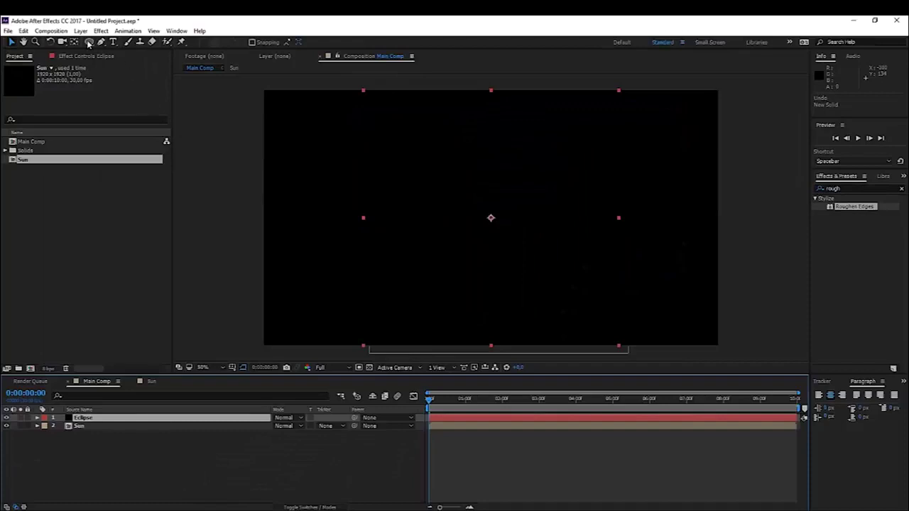
# Add a circular mask to the Eclipse solid and shrink it around its centre to about half size, roughly covering the sun
pyautogui.doubleClick(89, 42)
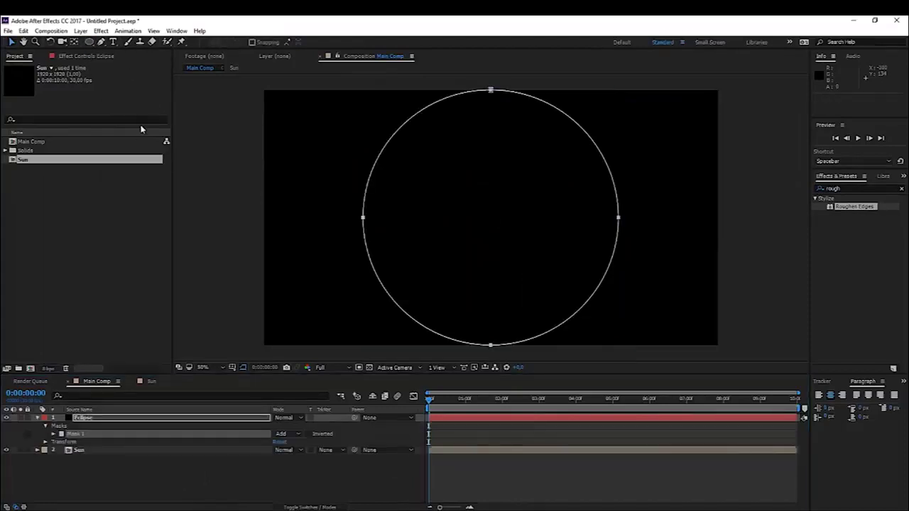
pyautogui.doubleClick(490, 345)
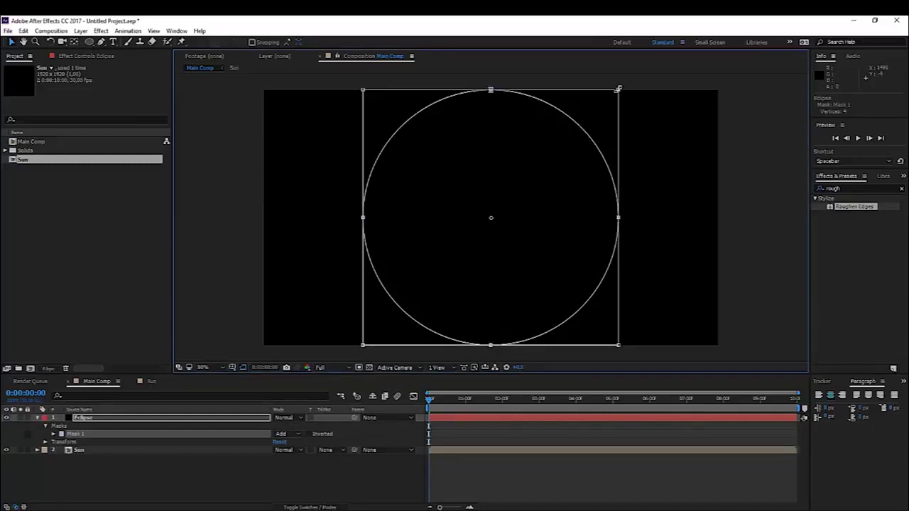
pyautogui.moveTo(618, 89); pyautogui.dragTo(552, 155)
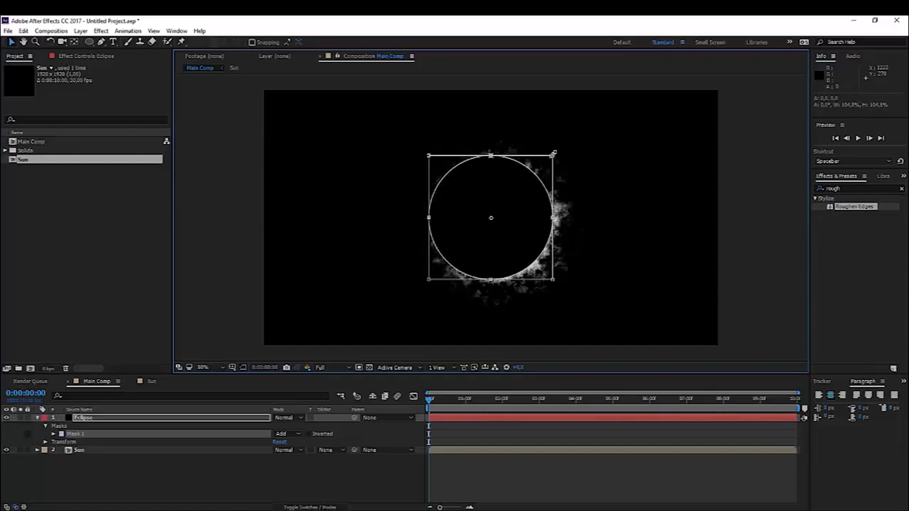
pyautogui.press('Return')
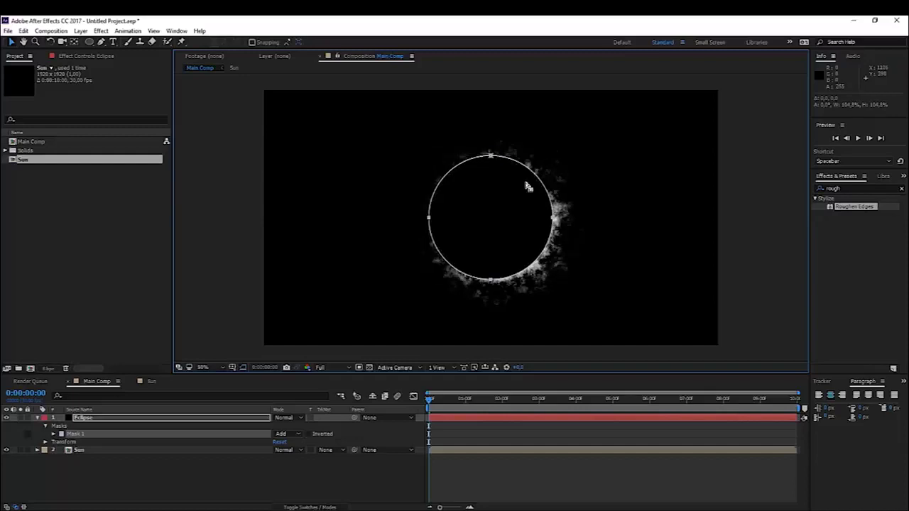
# Set the Eclipse layer's Mask Feather to 5 pixels and deselect the layer
pyautogui.press('f')
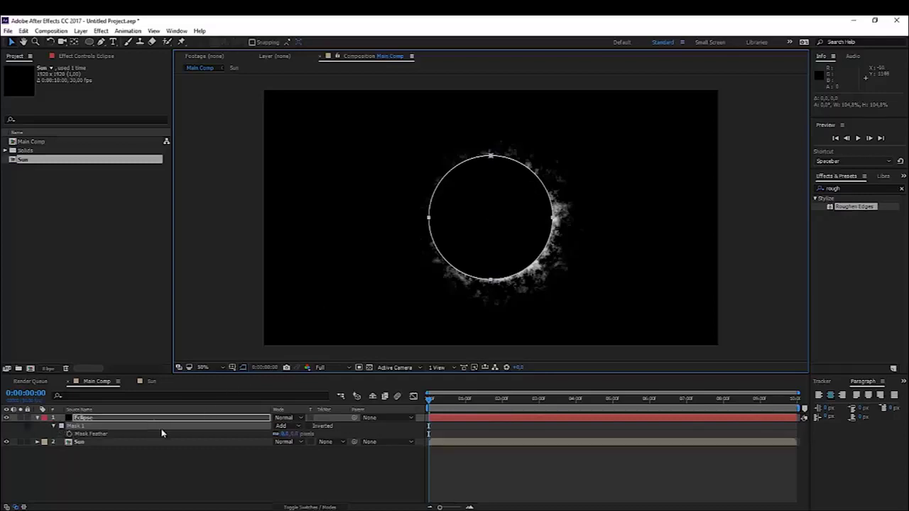
pyautogui.click(287, 435)
pyautogui.write('5')
pyautogui.press('Return')
pyautogui.click(281, 480)
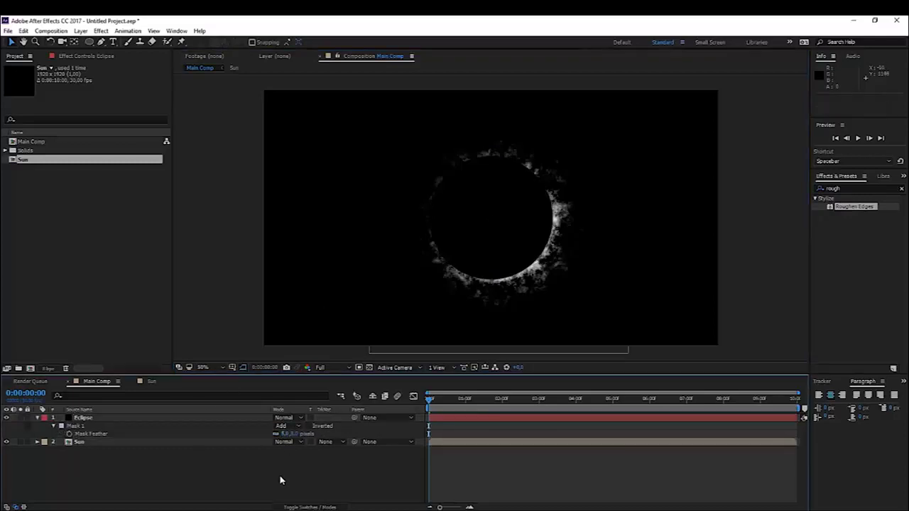
pyautogui.click(496, 274)
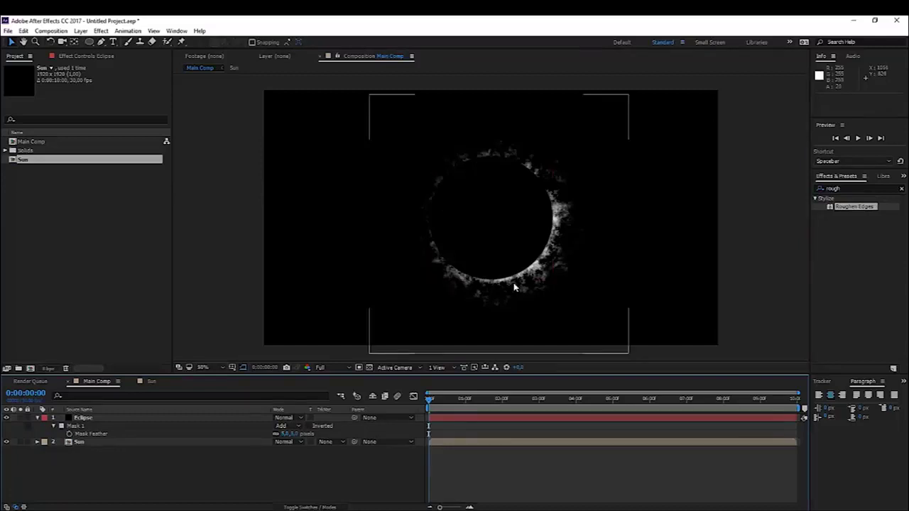
# Apply the Roughen Edges effect to the Eclipse layer and hide the mask outline in the composition view
pyautogui.moveTo(863, 207); pyautogui.dragTo(94, 421)
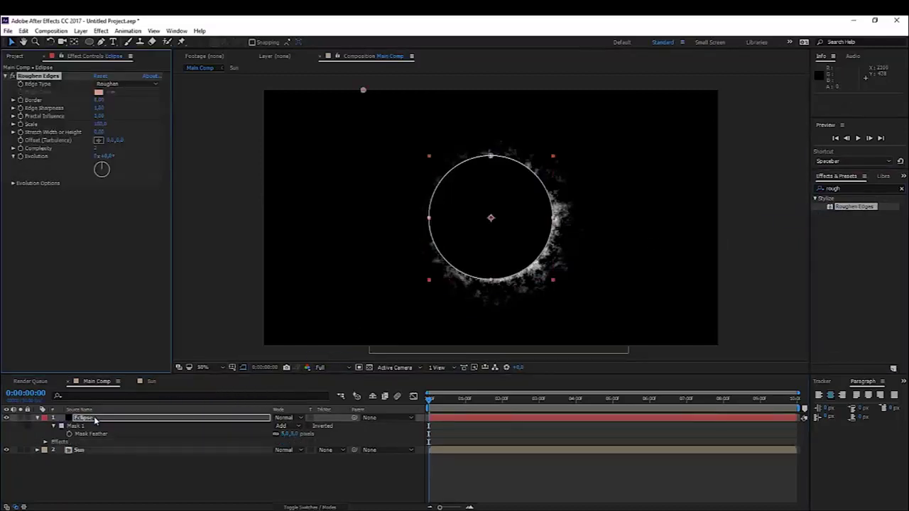
pyautogui.click(243, 368)
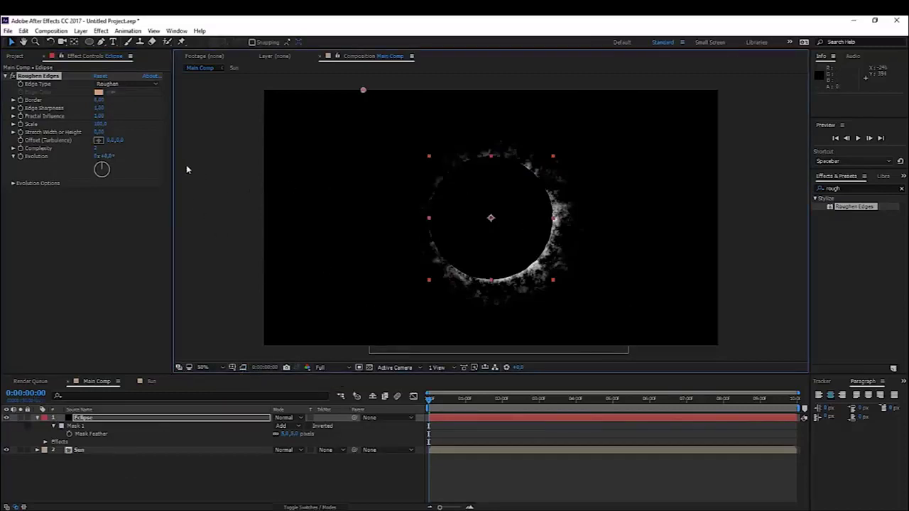
# Try a Roughen Edges Scale of 250 on the Eclipse layer, then restore it to 100
pyautogui.click(104, 125)
pyautogui.write('250')
pyautogui.press('Return')
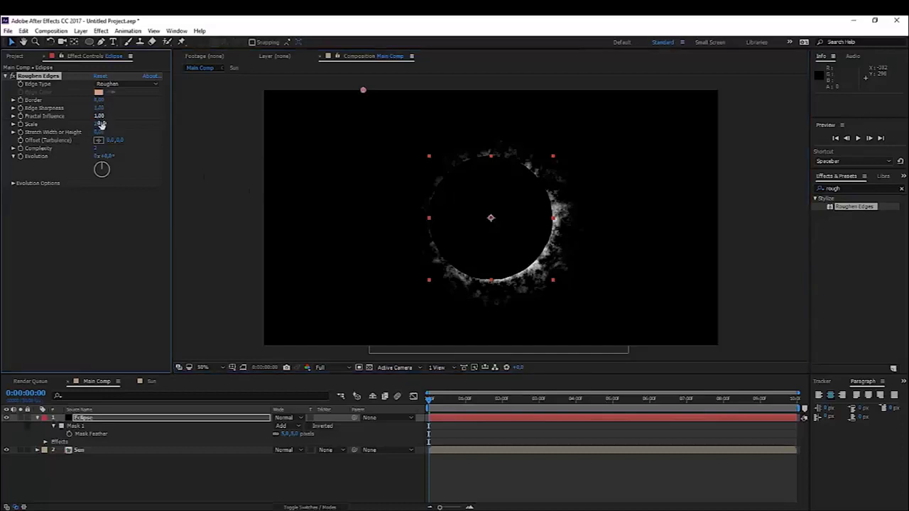
pyautogui.click(101, 124)
pyautogui.write('100')
pyautogui.press('Return')
# Set the Eclipse layer's Roughen Edges Border to 15, Edge Sharpness to 0.5 and Complexity to 10
pyautogui.click(99, 101)
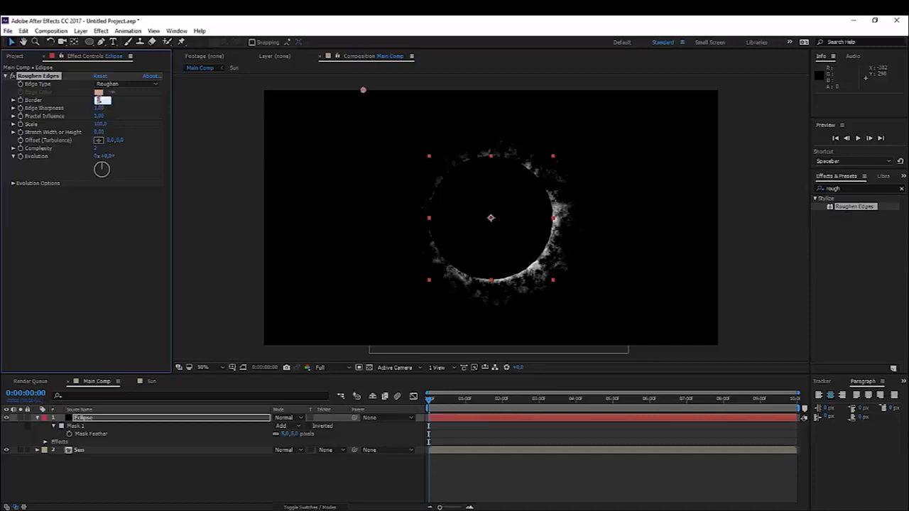
pyautogui.write('25')
pyautogui.press('Return')
pyautogui.click(101, 107)
pyautogui.write('0.5')
pyautogui.press('Return')
pyautogui.click(102, 100)
pyautogui.write('15')
pyautogui.press('Return')
# Animate the Eclipse layer's Roughen Edges Evolution with the expression time*50 and collapse the layer
pyautogui.keyDown('alt'); pyautogui.click(22, 156); pyautogui.keyUp('alt')
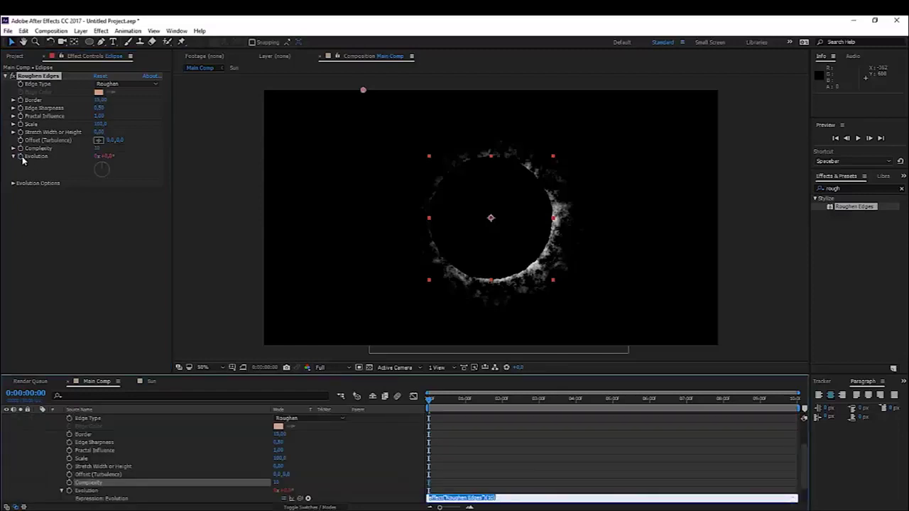
pyautogui.write('time*50')
pyautogui.press('KP_Enter')
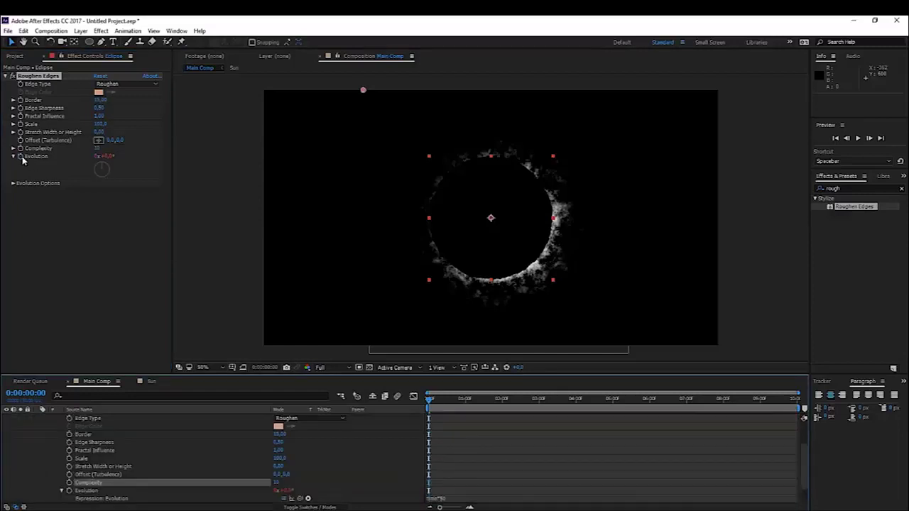
pyautogui.click(475, 462)
pyautogui.scroll(2, 475, 461)
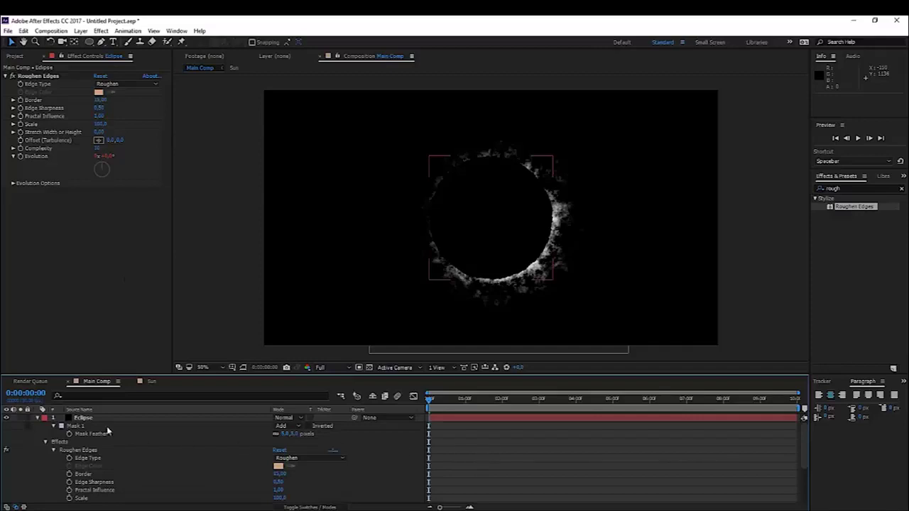
pyautogui.click(39, 419)
# Move the Eclipse layer slightly to the left so a crescent of the sun shows on its right side, then deselect it
pyautogui.click(87, 420)
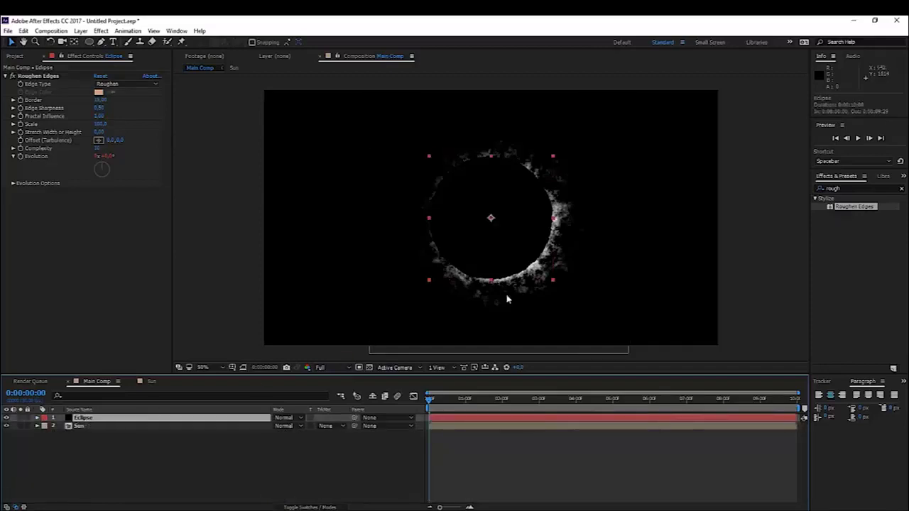
pyautogui.moveTo(553, 284); pyautogui.dragTo(523, 267)
pyautogui.click(489, 434)
pyautogui.scroll(-2, 541, 263)
pyautogui.scroll(2, 538, 286)
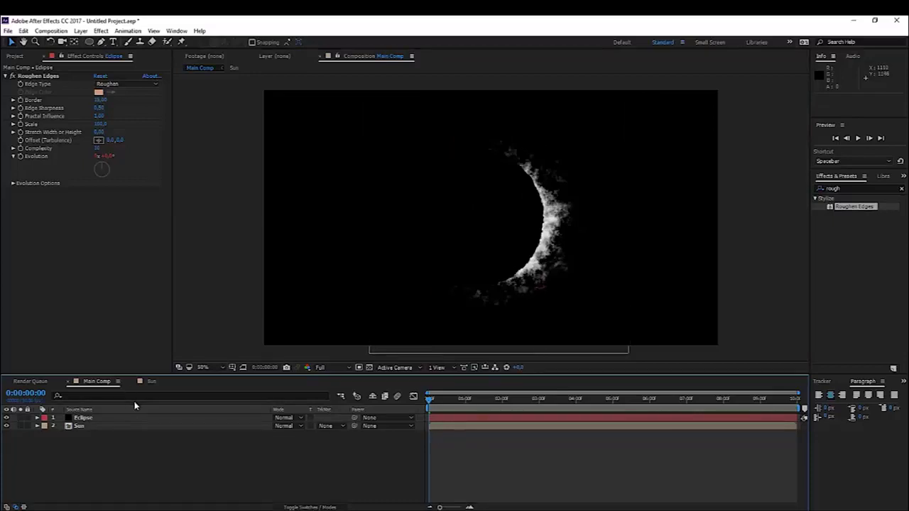
# Set the project colour depth to 32 bits per channel (float)
pyautogui.click(20, 57)
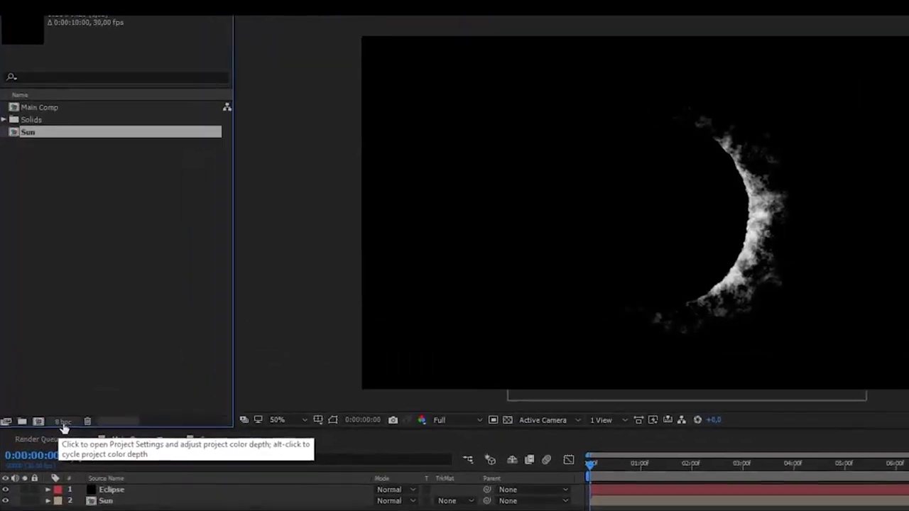
pyautogui.click(49, 369)
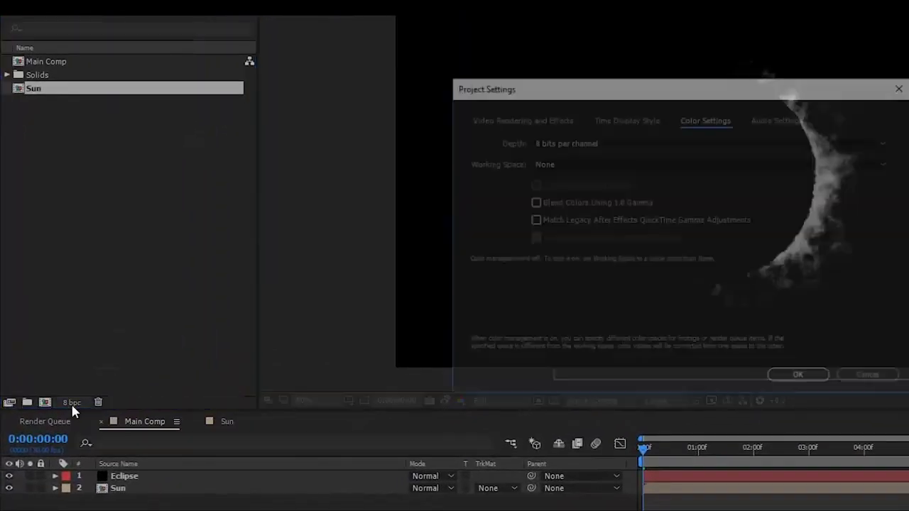
pyautogui.click(565, 142)
pyautogui.click(589, 193)
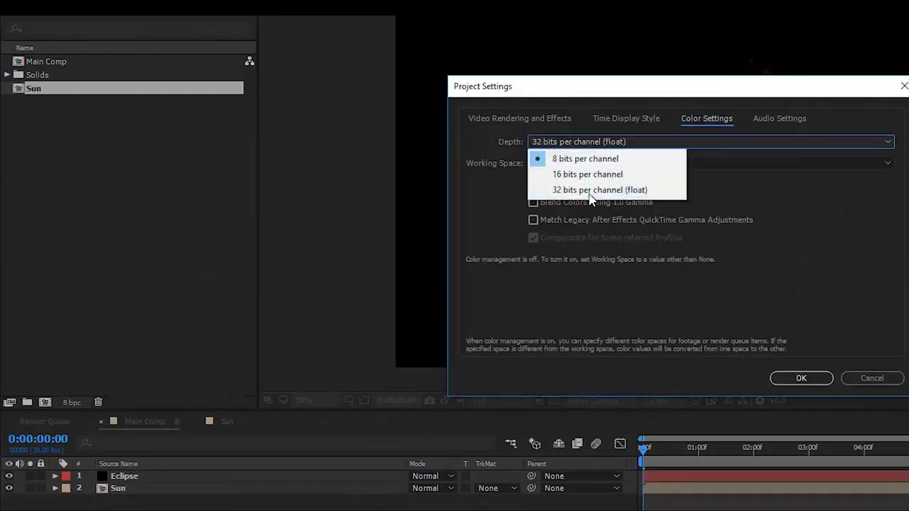
pyautogui.click(804, 378)
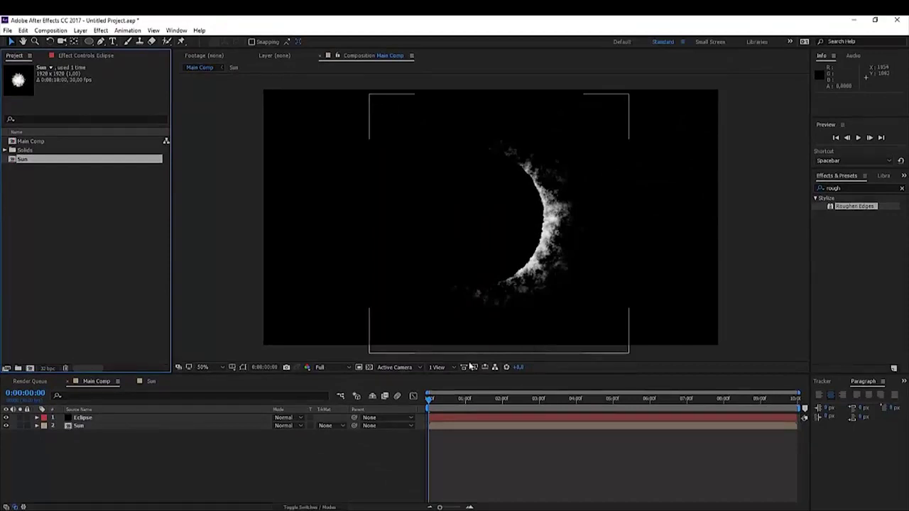
# Apply the Video Copilot VC Color Vibrance effect to the Sun layer
pyautogui.click(89, 427)
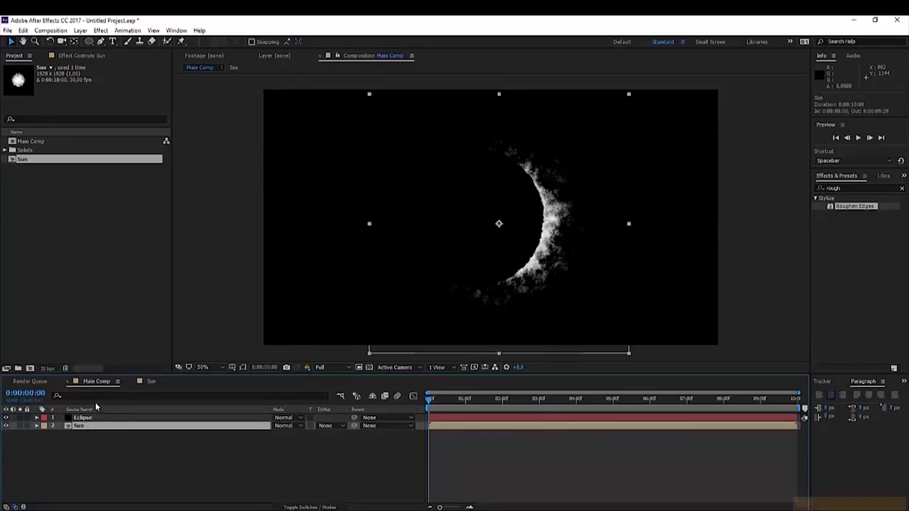
pyautogui.click(902, 480)
pyautogui.click(100, 30)
pyautogui.moveTo(76, 377)
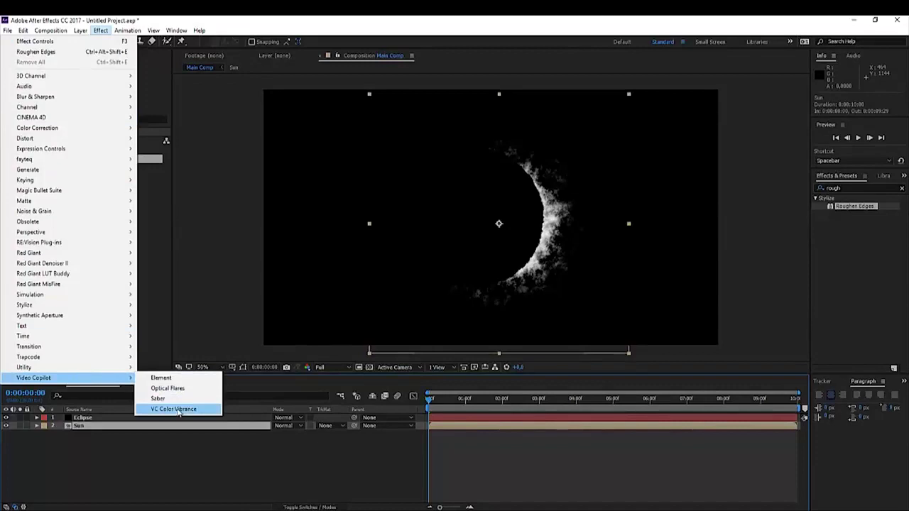
pyautogui.click(177, 411)
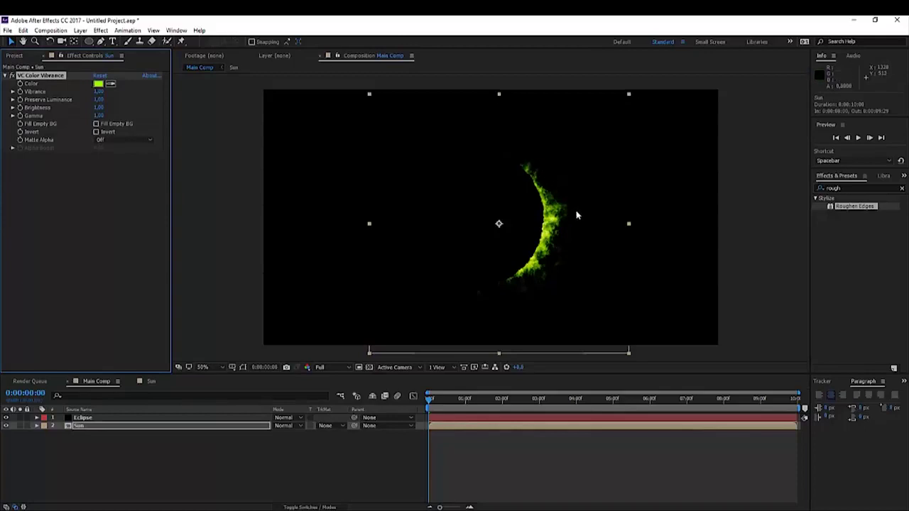
# Change the Sun layer's VC Color Vibrance colour to orange, about FF4800
pyautogui.click(98, 84)
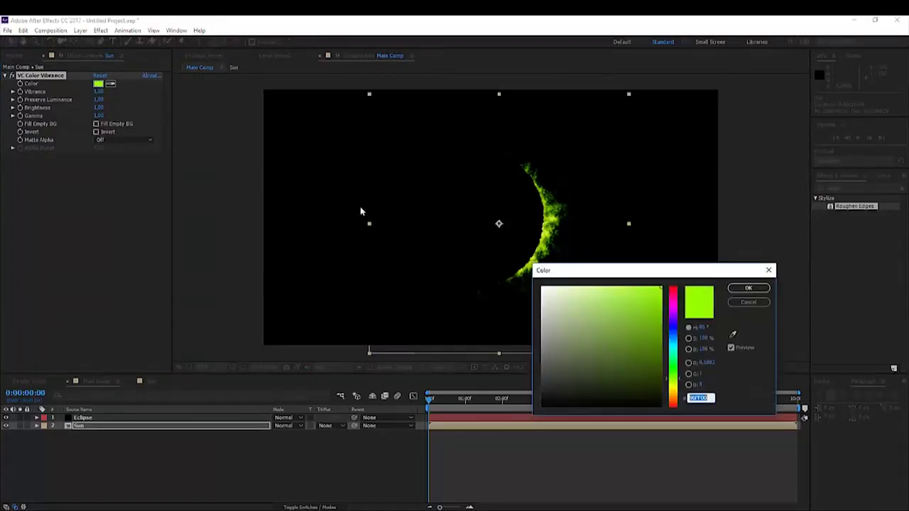
pyautogui.moveTo(671, 390); pyautogui.dragTo(674, 402)
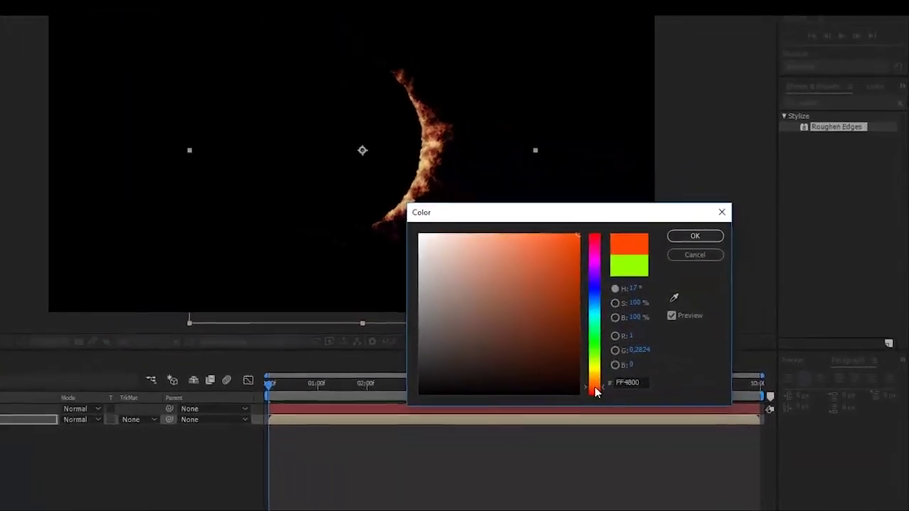
pyautogui.click(668, 213)
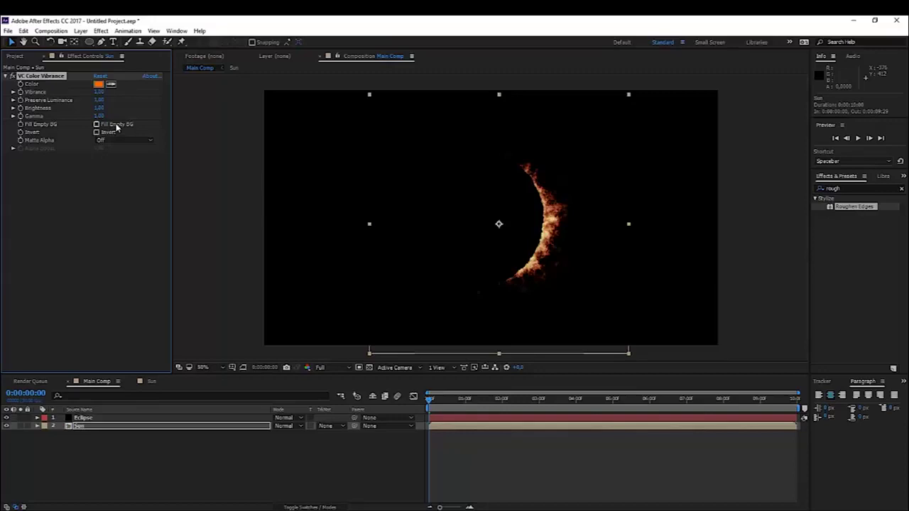
# Create an adjustment layer in Main Comp, place it above the Eclipse layer and rename it Perfect Glow
pyautogui.rightClick(113, 458)
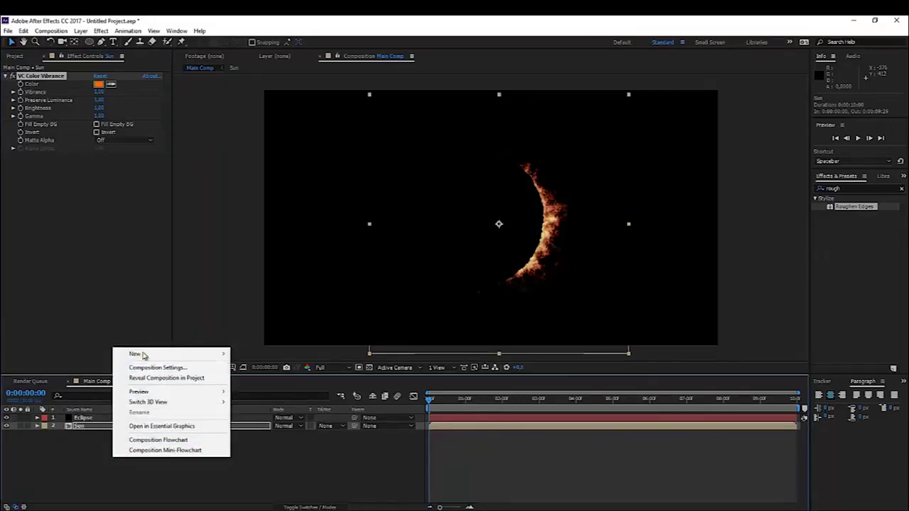
pyautogui.moveTo(127, 353)
pyautogui.click(44, 430)
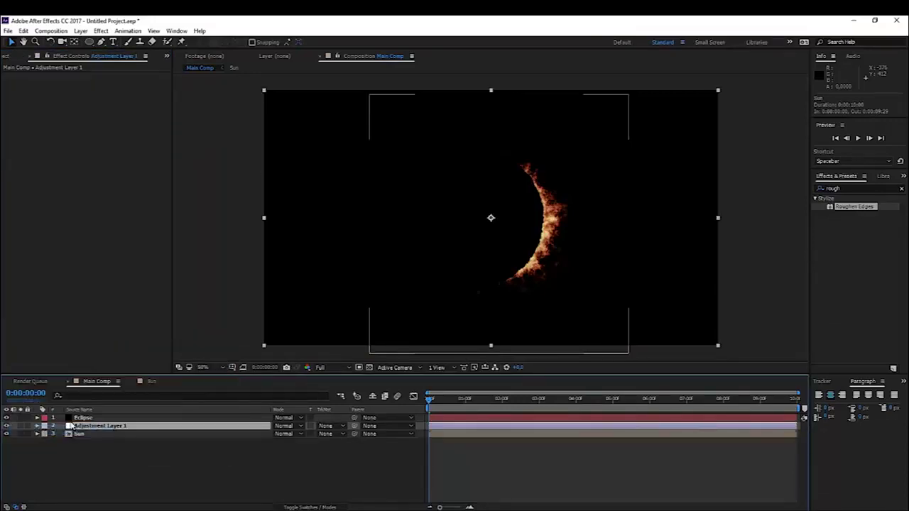
pyautogui.moveTo(85, 426); pyautogui.dragTo(86, 416)
pyautogui.press('Return')
pyautogui.write('Pd')
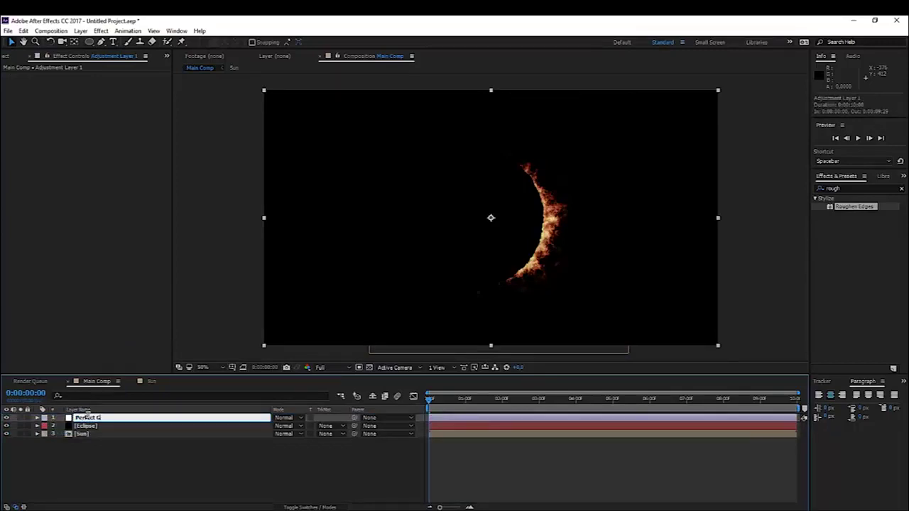
pyautogui.press('Return')
# Find the Perfect Glow user preset and apply it to the Perfect Glow adjustment layer
pyautogui.click(857, 188)
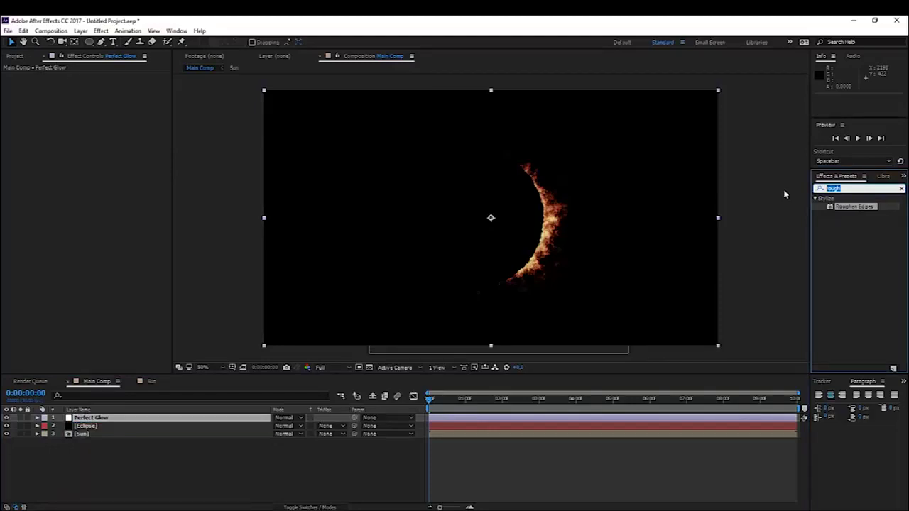
pyautogui.write('preset')
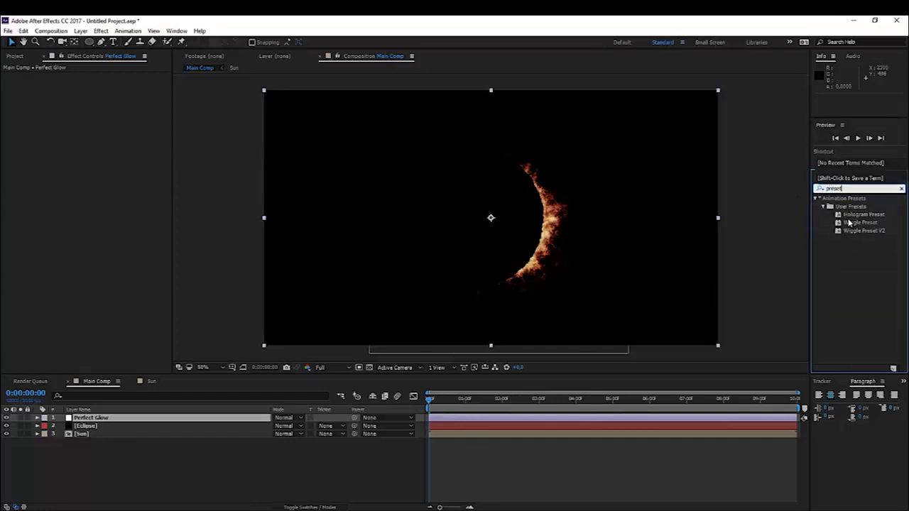
pyautogui.write('perfe')
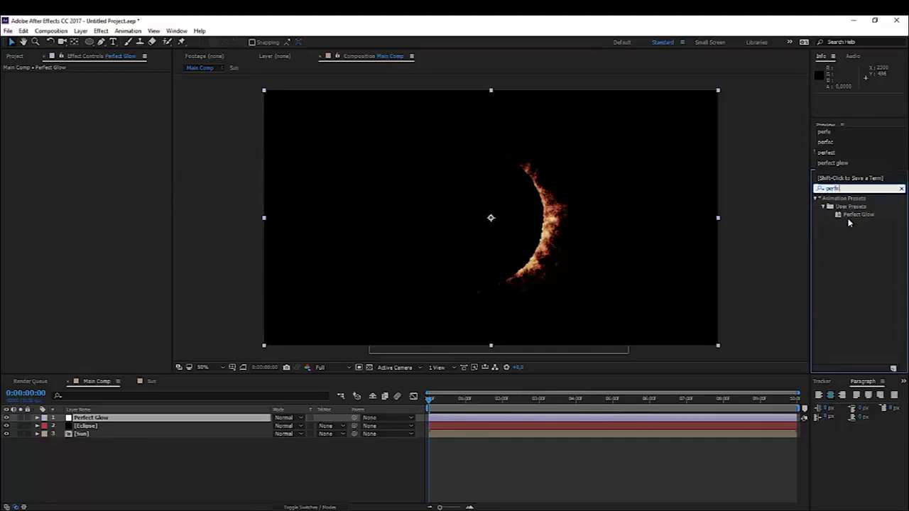
pyautogui.moveTo(851, 214); pyautogui.dragTo(107, 424)
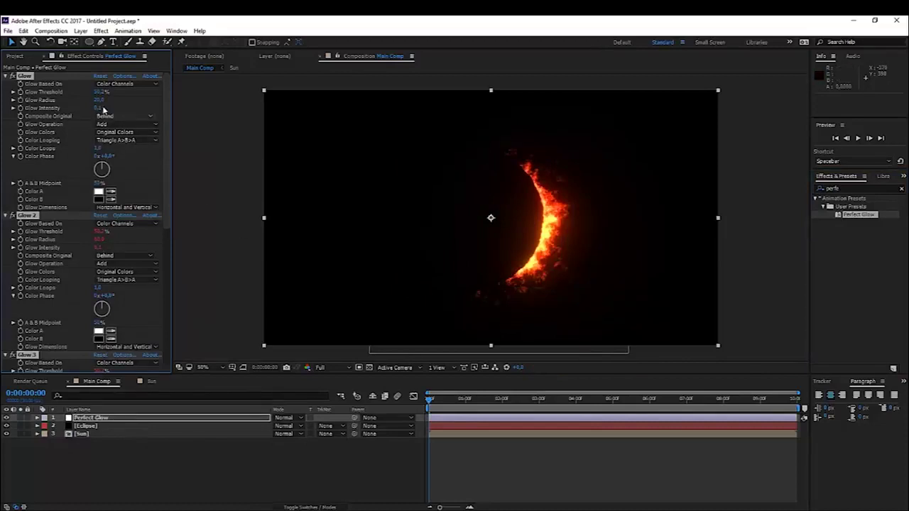
# Set the first Glow effect's Glow Radius to 40 on the Perfect Glow layer
pyautogui.click(100, 100)
pyautogui.click(100, 108)
pyautogui.press('Return')
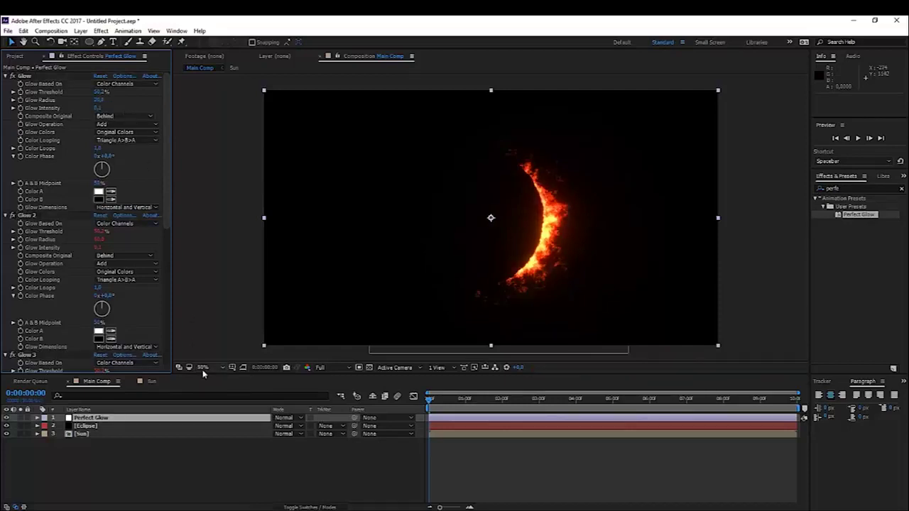
pyautogui.click(100, 100)
pyautogui.write('40')
pyautogui.press('Return')
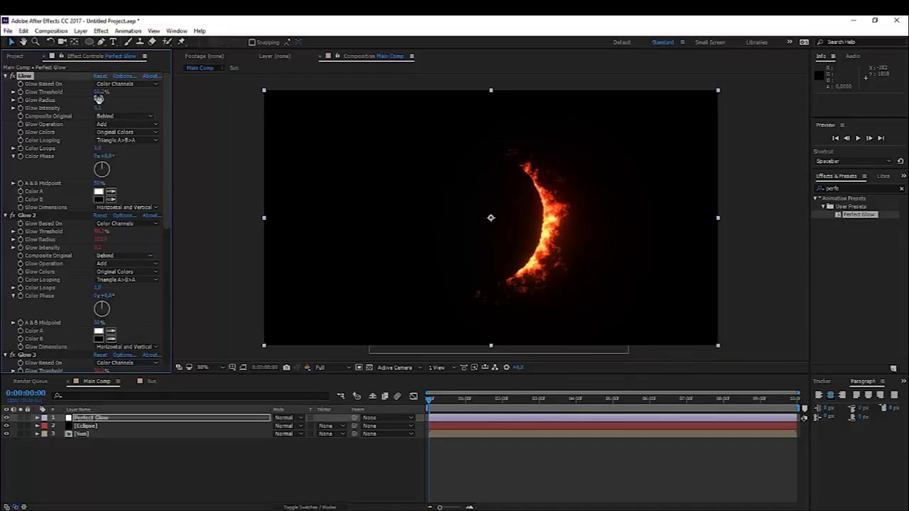
# Try a Glow Intensity of 0.2 on the first Glow effect, then return it to 0.1
pyautogui.click(99, 108)
pyautogui.write('0,2')
pyautogui.press('Return')
pyautogui.click(99, 108)
pyautogui.write('0,1')
pyautogui.press('Return')
# Toggle the Perfect Glow layer's visibility off and on to compare the eclipse with and without glow, then deselect it
pyautogui.click(7, 418)
pyautogui.click(7, 418)
pyautogui.click(7, 418)
pyautogui.click(7, 418)
pyautogui.click(118, 463)
pyautogui.scroll(-2, 309, 264)
pyautogui.scroll(2, 313, 283)
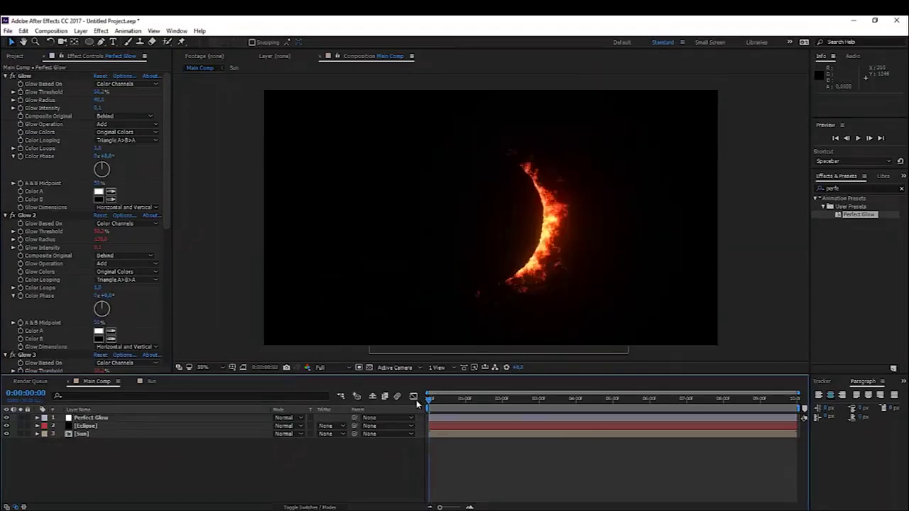
# Keyframe the Eclipse layer's Position at the first frame and move it right to 962, 540 so it covers the sun
pyautogui.click(107, 426)
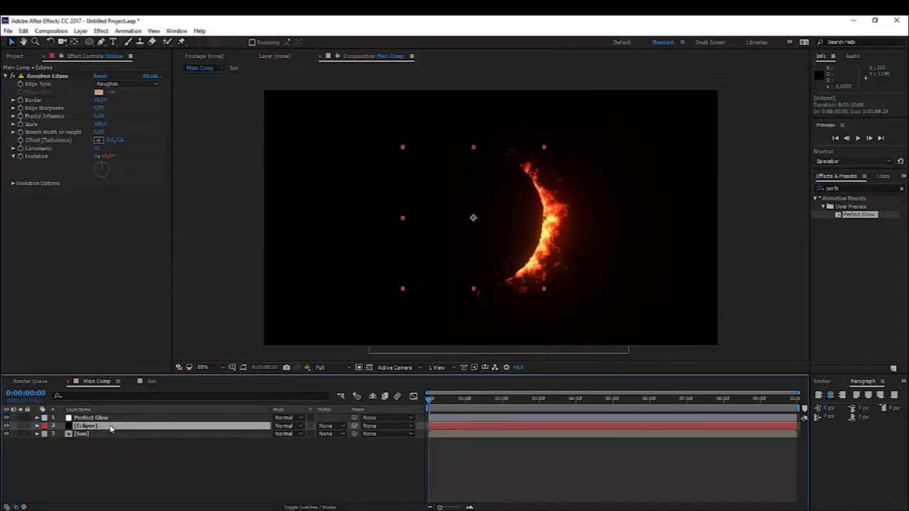
pyautogui.press('p')
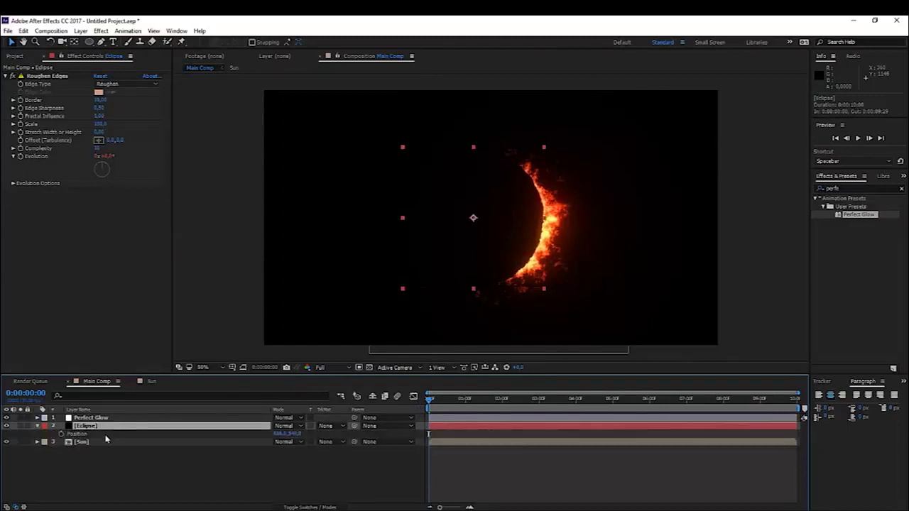
pyautogui.click(62, 434)
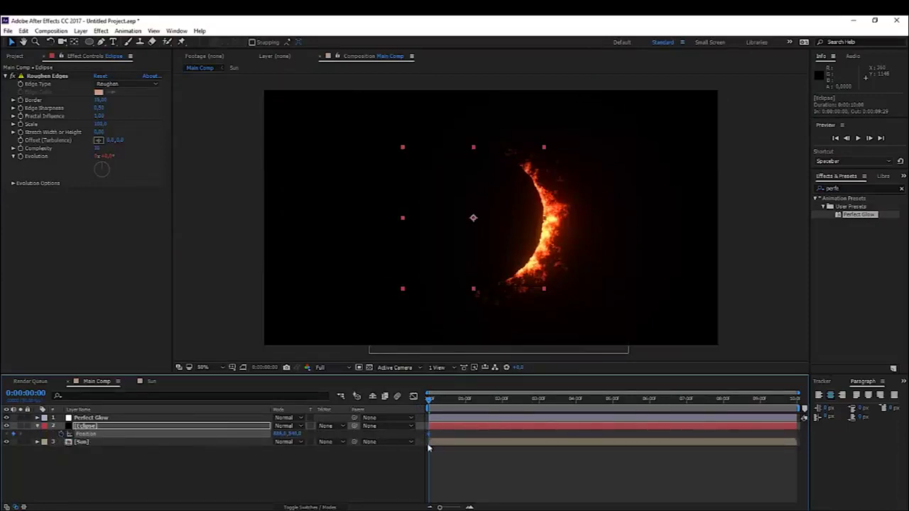
pyautogui.moveTo(505, 259); pyautogui.dragTo(533, 257)
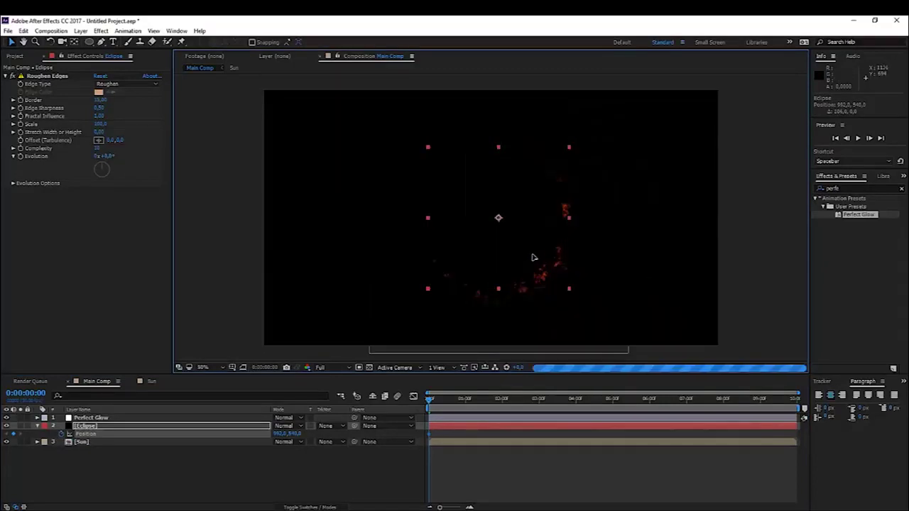
pyautogui.hotkey('shift', 'Left')
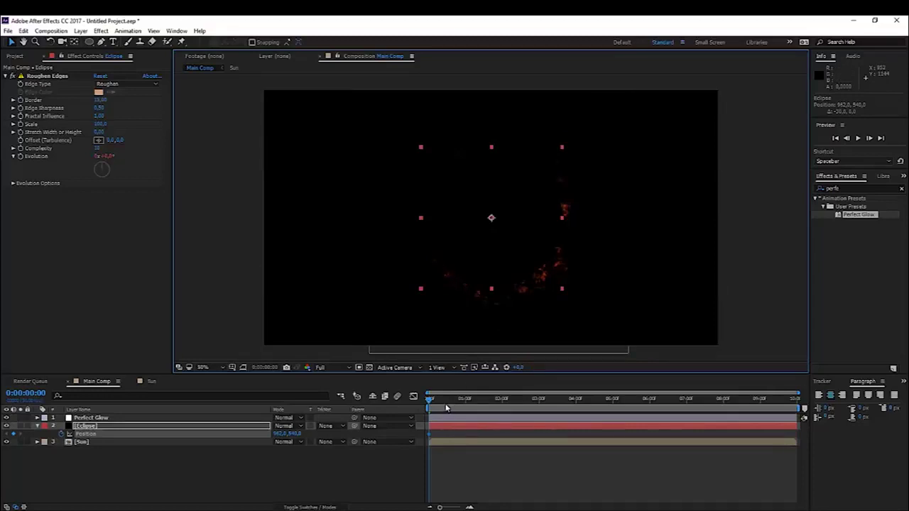
# At the last frame, 0:00:09:29, move the Eclipse layer left to 864, 540 to keyframe the opening crescent, then deselect it
pyautogui.click(472, 396)
pyautogui.moveTo(493, 395); pyautogui.dragTo(802, 410)
pyautogui.moveTo(526, 260); pyautogui.dragTo(487, 259)
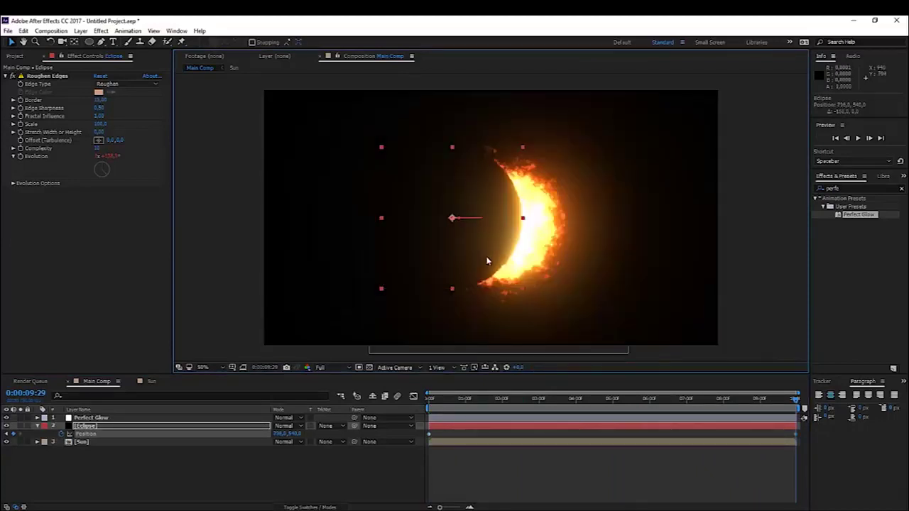
pyautogui.moveTo(487, 261); pyautogui.dragTo(502, 263)
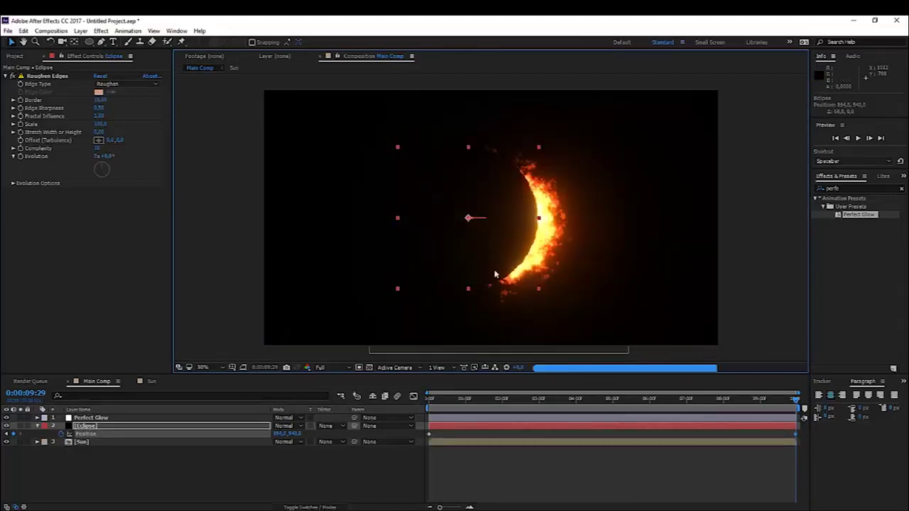
pyautogui.click(465, 450)
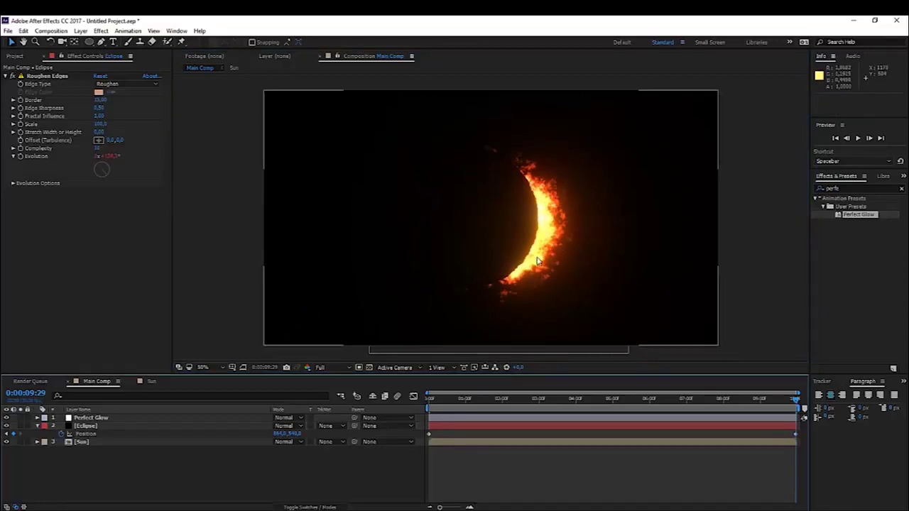
pyautogui.click(162, 425)
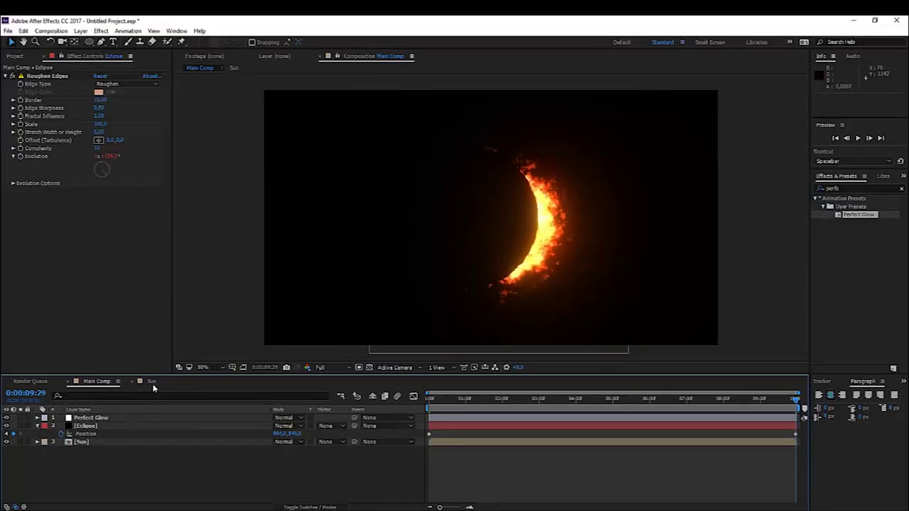
# In the Sun composition, collapse the bottom Sun 01 layer's properties and add a new adjustment layer on top
pyautogui.click(151, 381)
pyautogui.click(39, 433)
pyautogui.rightClick(56, 462)
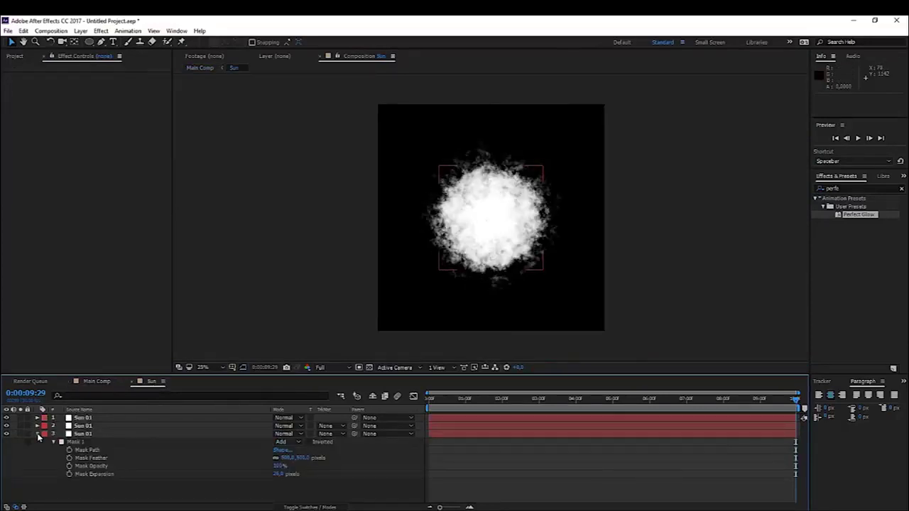
pyautogui.moveTo(111, 357)
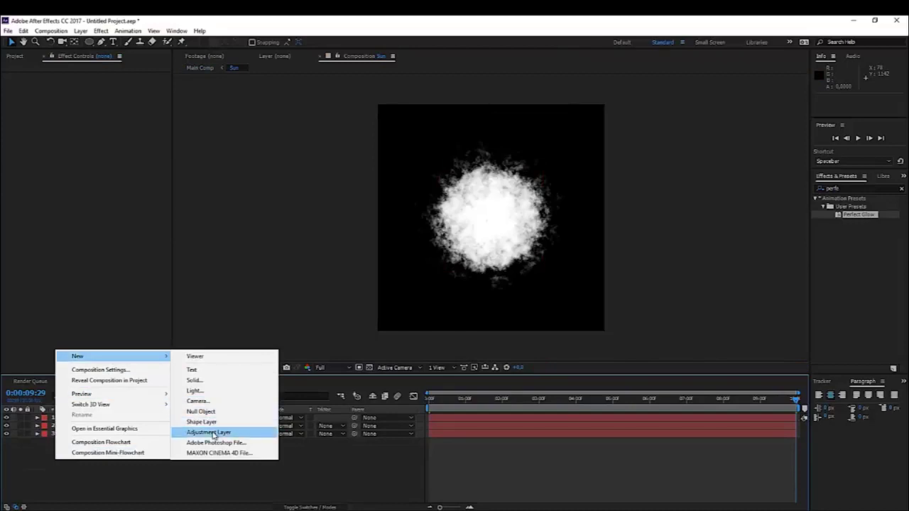
pyautogui.click(212, 432)
# Find the Curves effect and apply it to the new adjustment layer in the Sun composition
pyautogui.doubleClick(850, 188)
pyautogui.press('BackSpace')
pyautogui.write('cry')
pyautogui.press('BackSpace')
pyautogui.press('BackSpace')
pyautogui.write('urv')
pyautogui.moveTo(852, 238); pyautogui.dragTo(91, 420)
# Lower the white end of the RGB curve slightly to dim the sun, comparing the result in Main Comp
pyautogui.moveTo(135, 117); pyautogui.dragTo(162, 166)
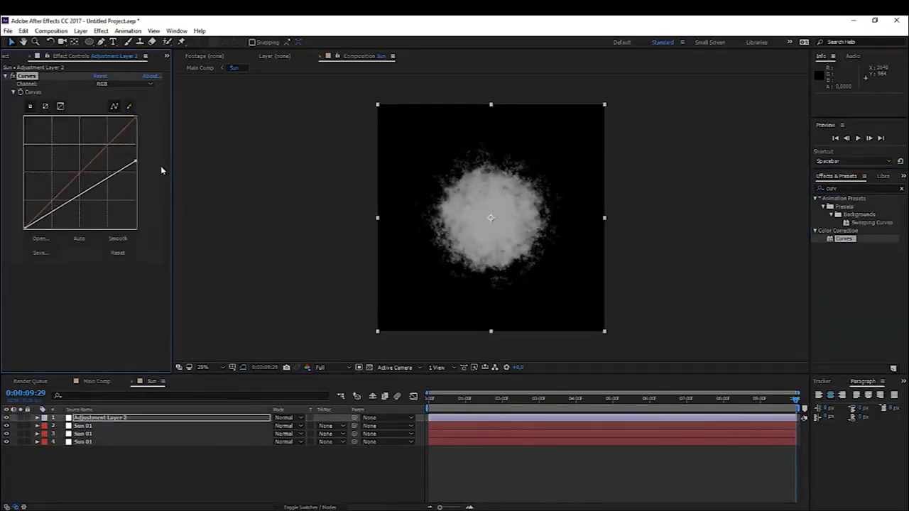
pyautogui.click(99, 384)
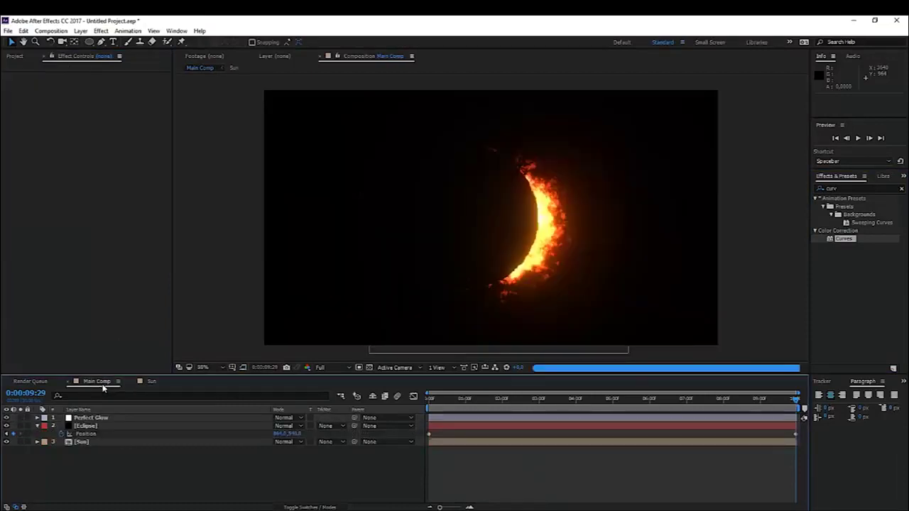
pyautogui.click(150, 381)
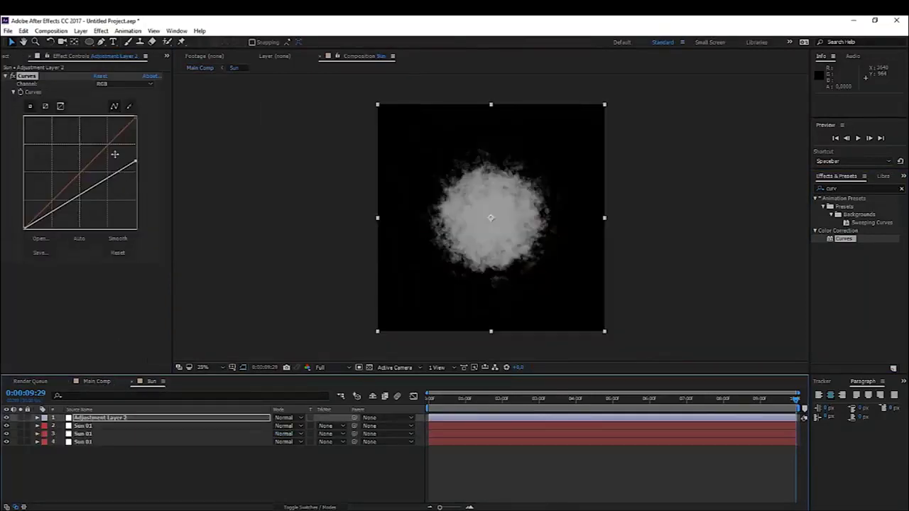
pyautogui.moveTo(135, 162); pyautogui.dragTo(162, 131)
pyautogui.click(96, 382)
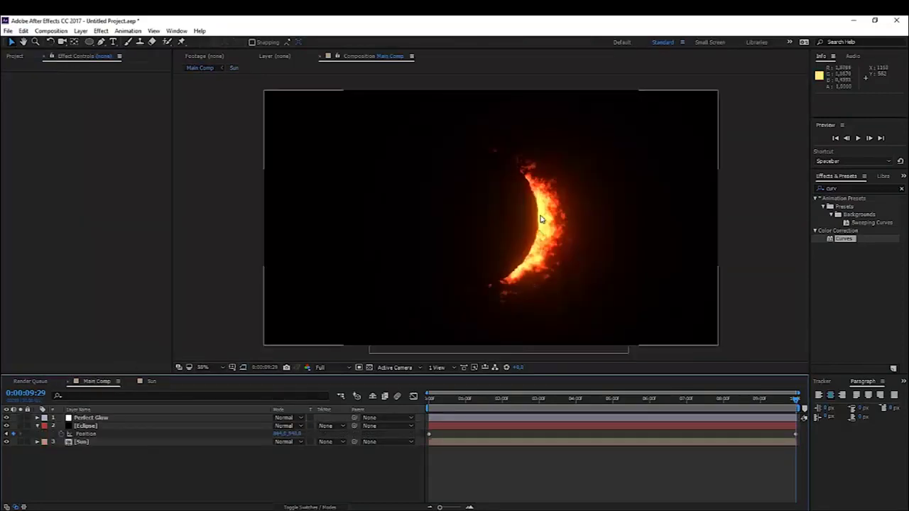
# Fine-tune the Sun curve by raising its white end slightly and lowering the darker tones, then check Main Comp at 0:00:07:17
pyautogui.click(151, 381)
pyautogui.click(137, 128)
pyautogui.moveTo(137, 128); pyautogui.dragTo(141, 123)
pyautogui.moveTo(67, 192); pyautogui.dragTo(64, 197)
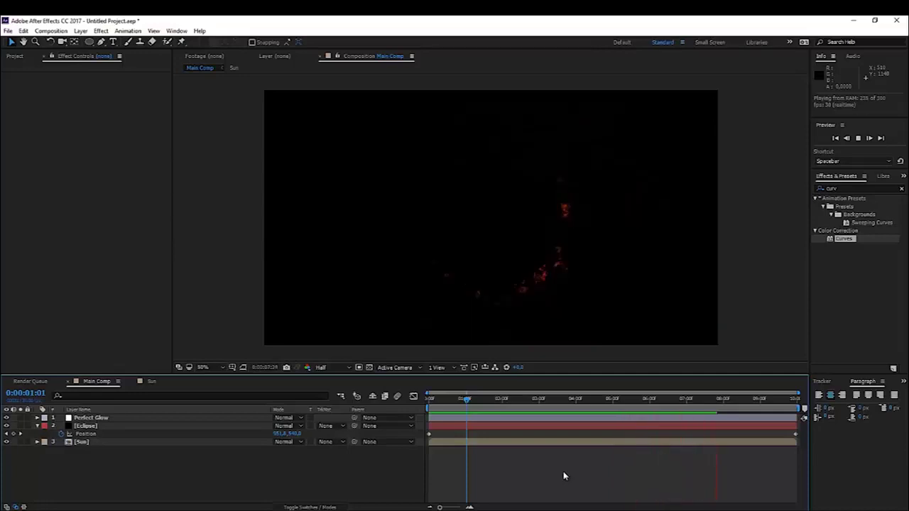
pyautogui.click(707, 399)
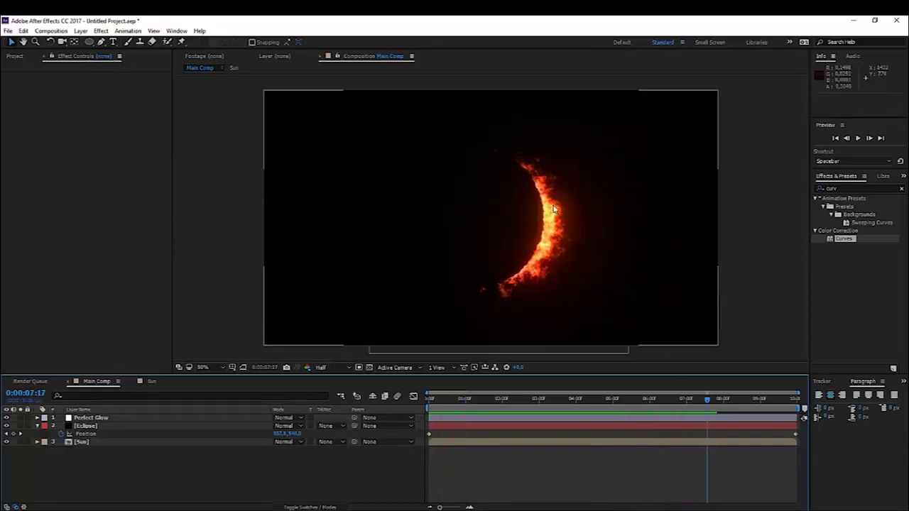